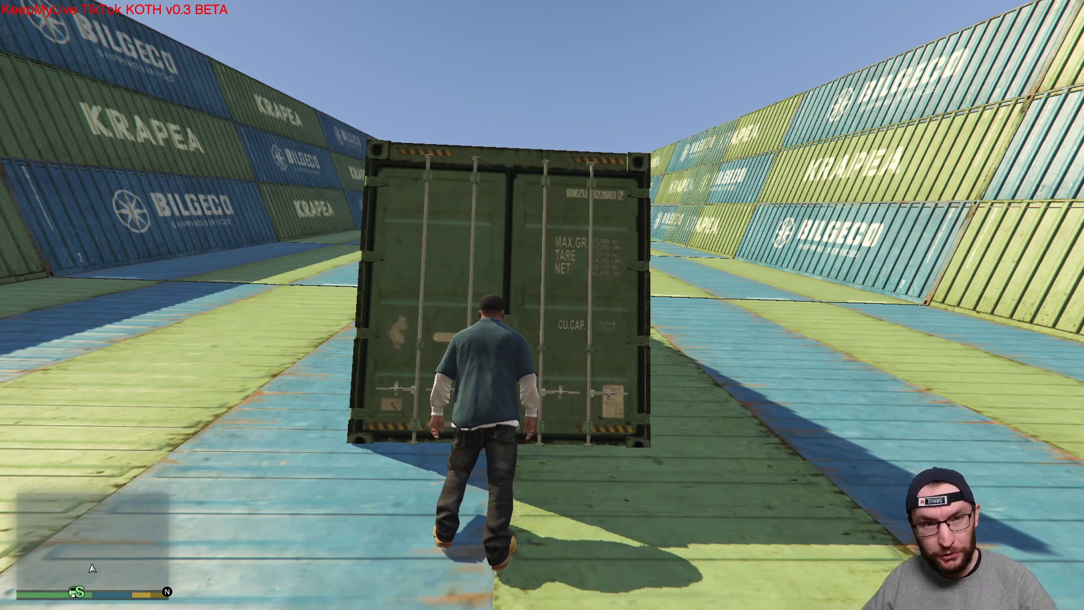
- Complete the robot check, log in to KeepMyLive, and open the page for setting the TikTok username
key(Escape)
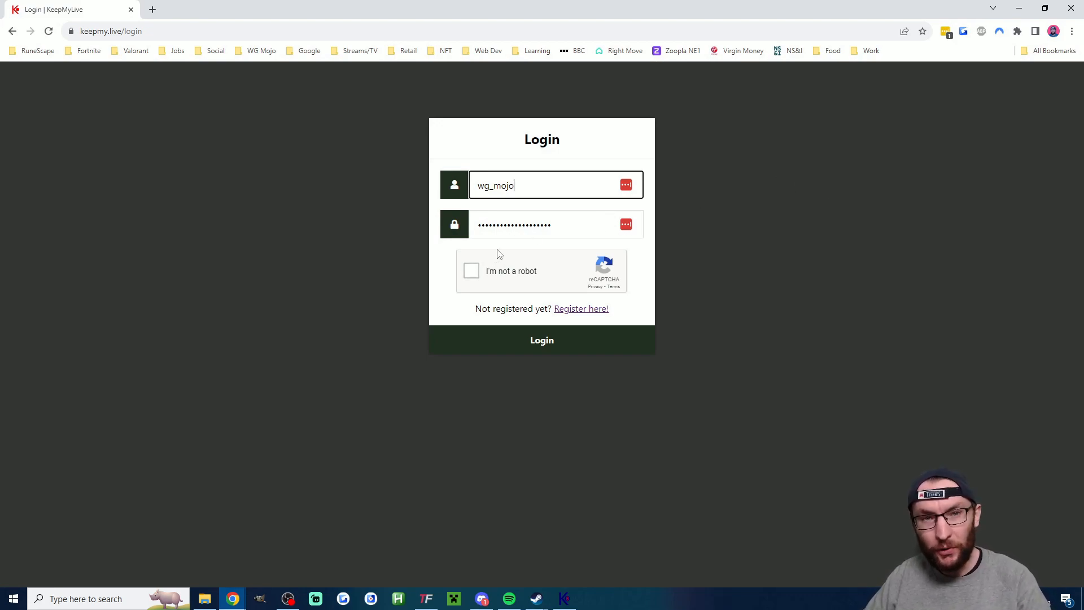
click(471, 271)
click(586, 83)
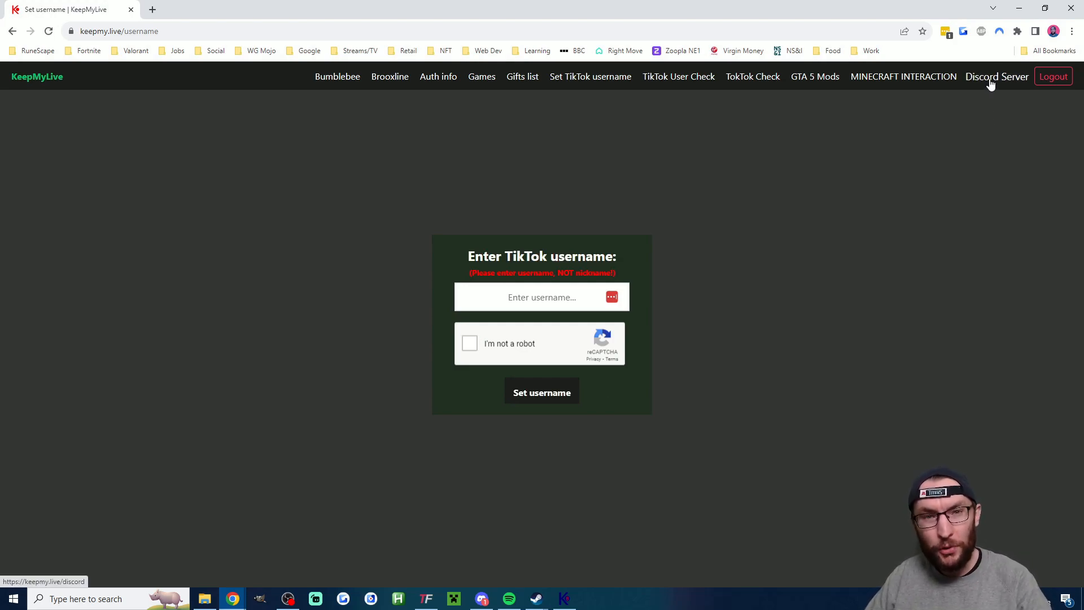
- Open the KeepMyLive Discord server and view the King Of The Hill release post in the brooxline-update channel
click(990, 83)
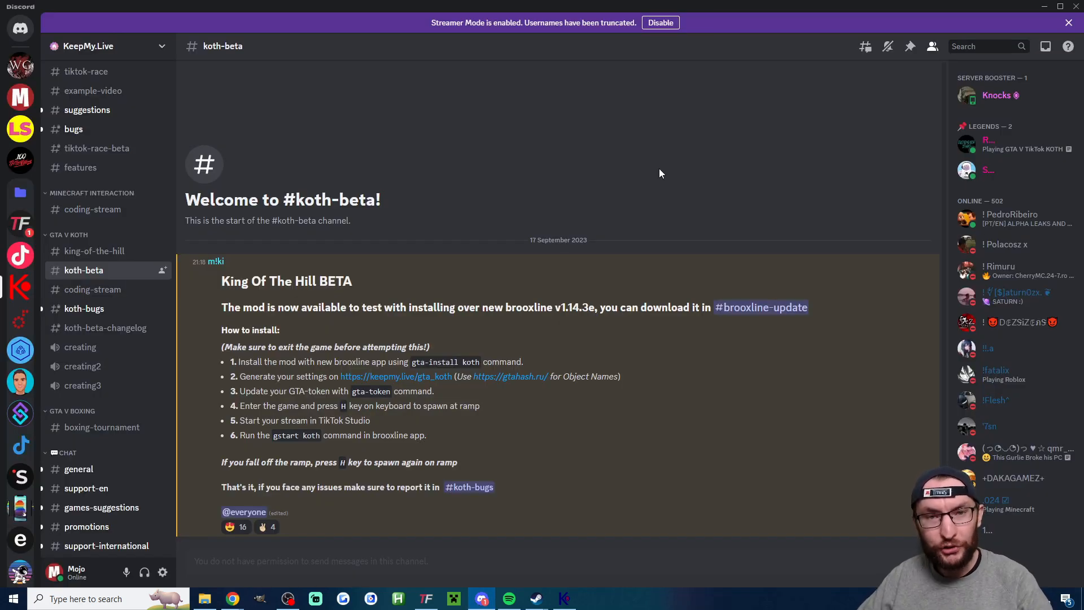
click(739, 310)
drag(285, 438, 206, 446)
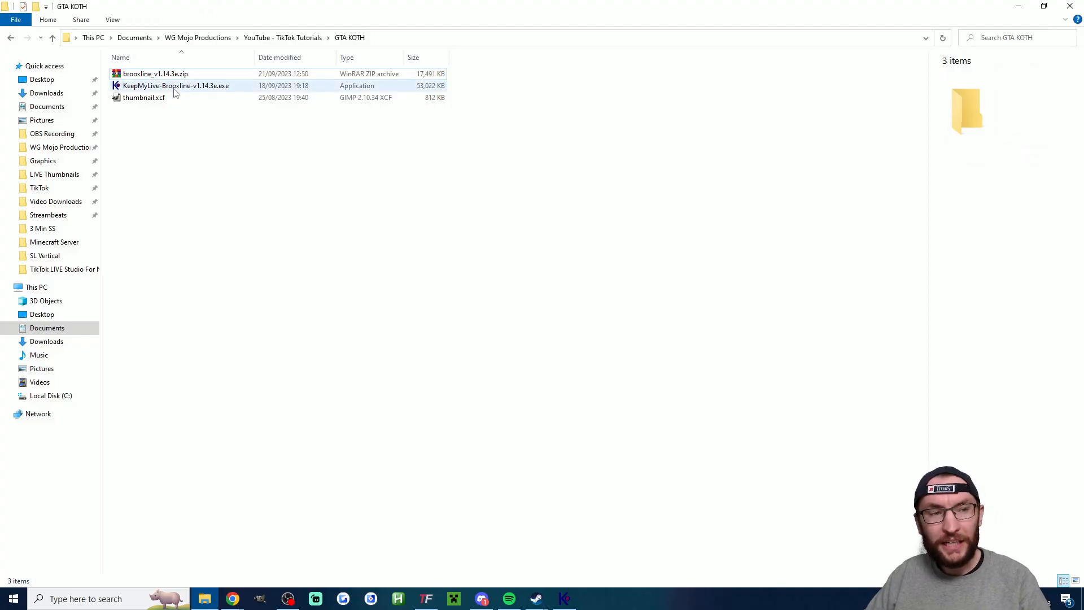
- Launch KeepMyLive-Brooxline-v1.14.3e.exe from the GTA KOTH folder
click(172, 74)
right_click(177, 75)
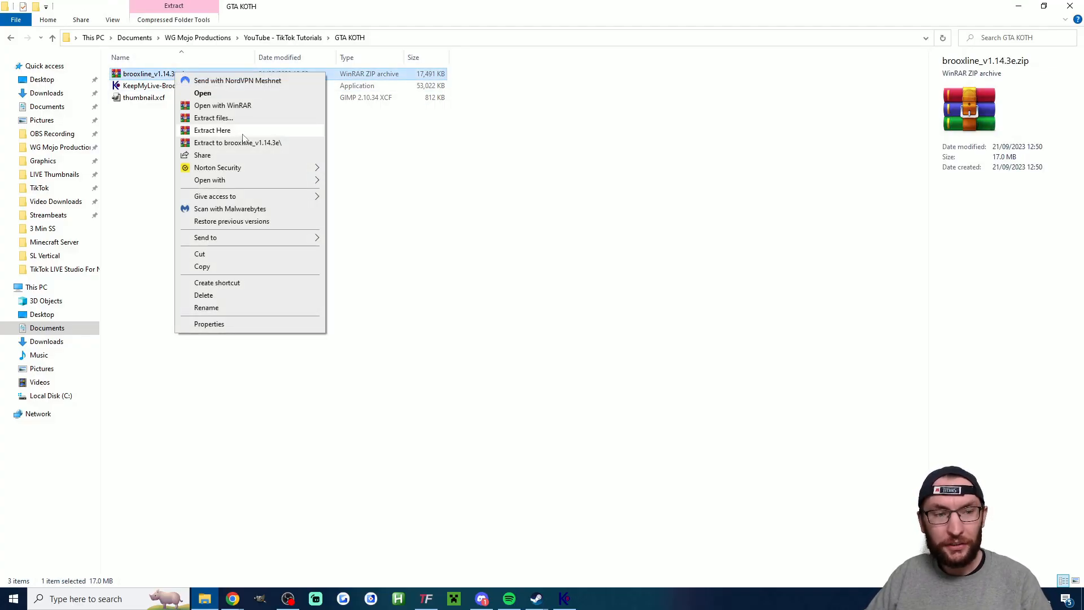
click(225, 86)
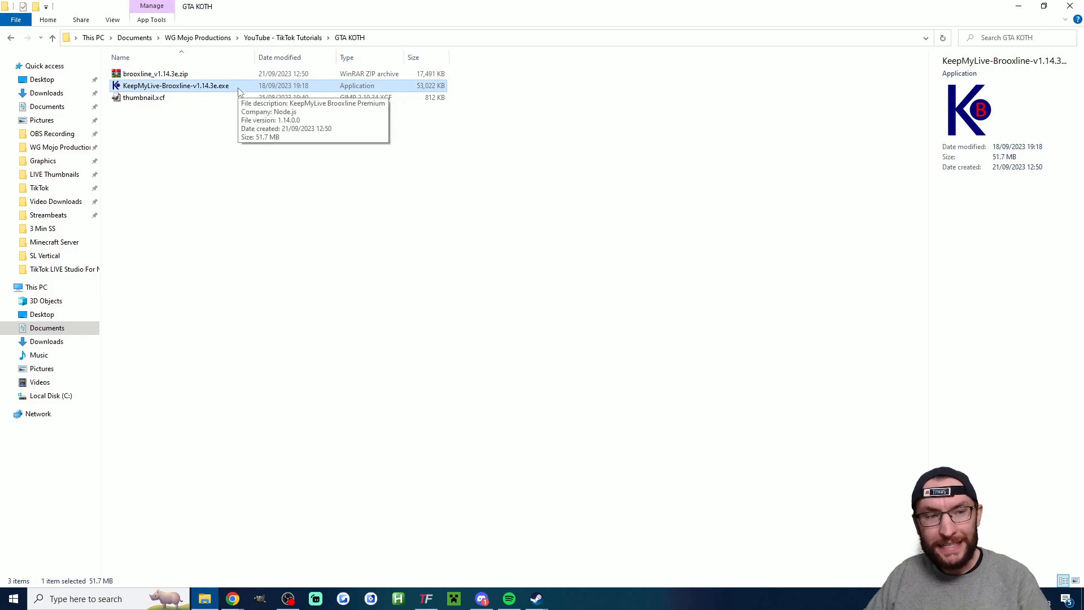
double_click(228, 88)
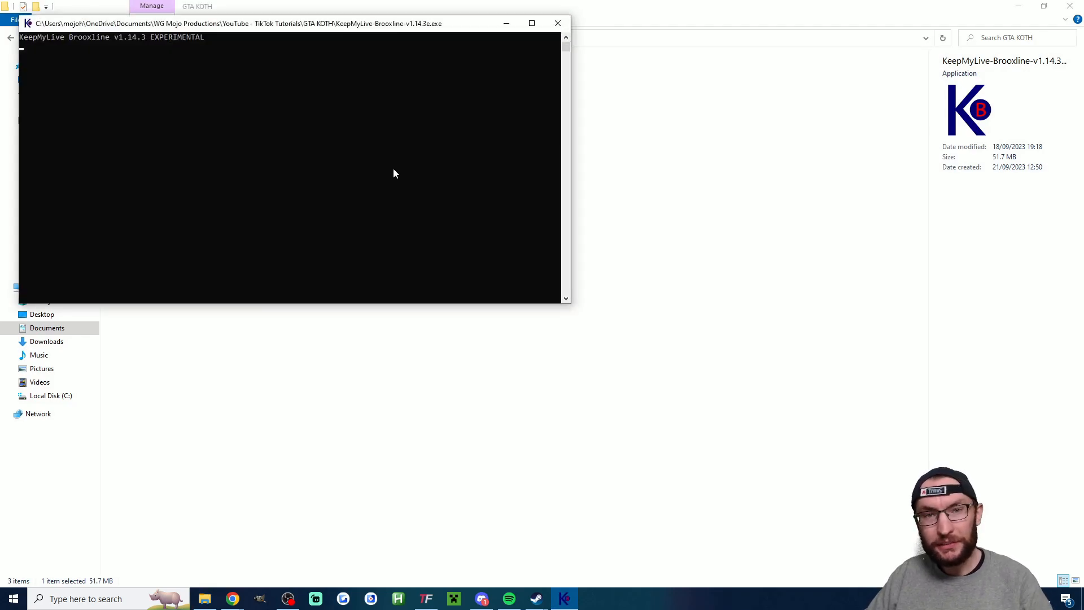
- Run the command gta-install koth in the Brooxline console to install the mod
text(gta)
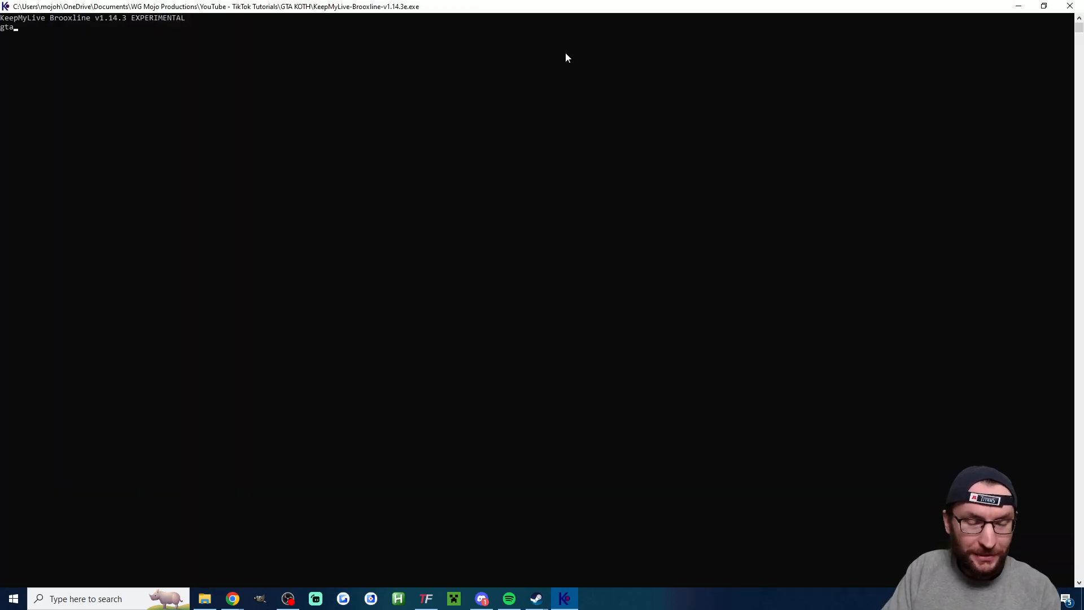
text(-install koth)
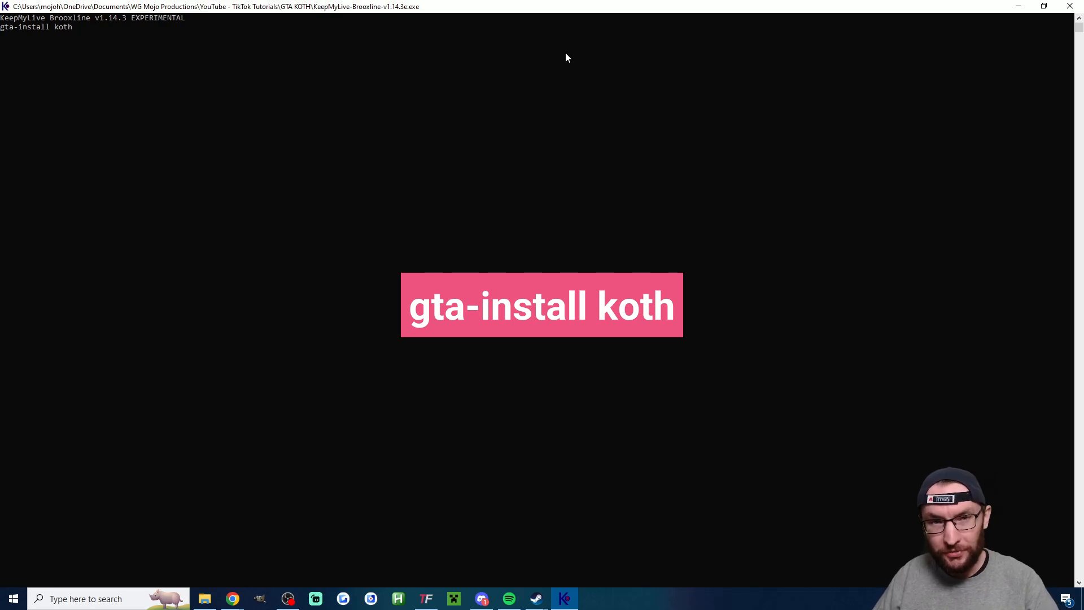
key(Return)
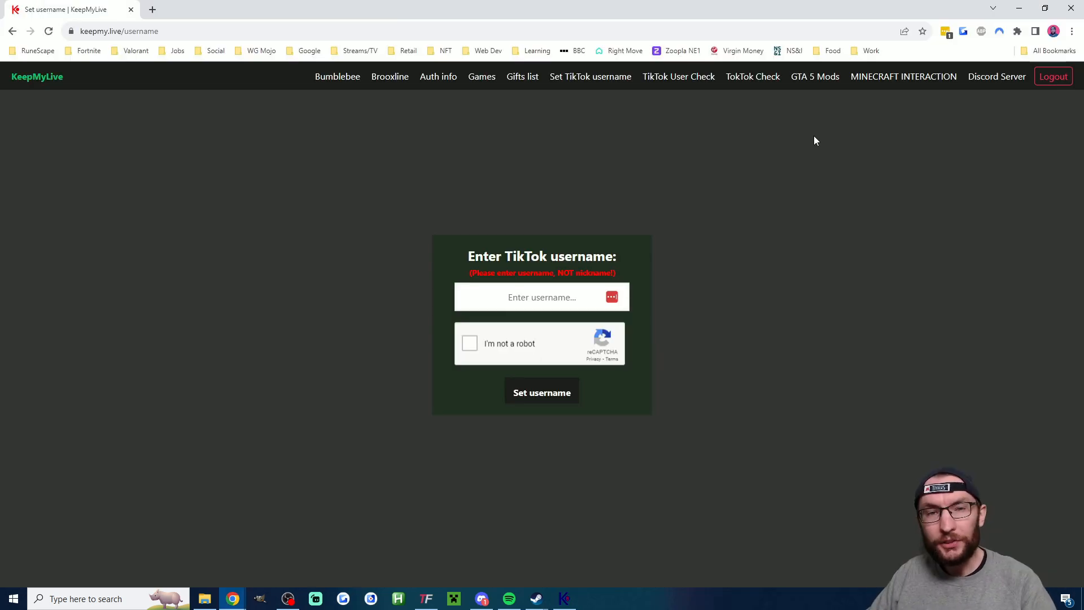
- Open the King Of The Hill settings among KeepMyLive's GTA 5 mods, and open gtahash.ru through Discord's koth-beta channel
click(817, 79)
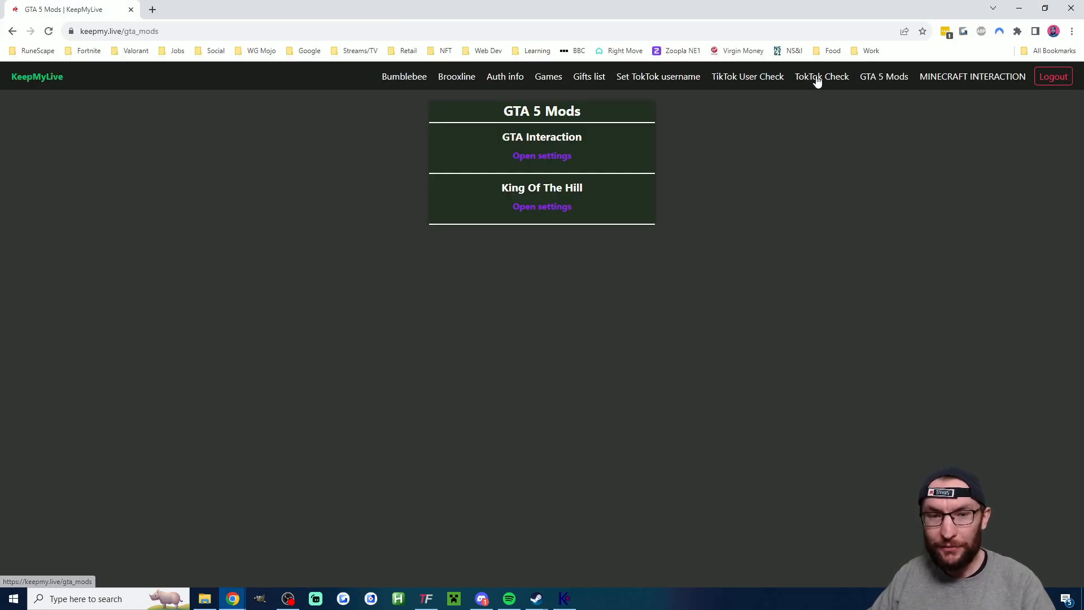
click(554, 209)
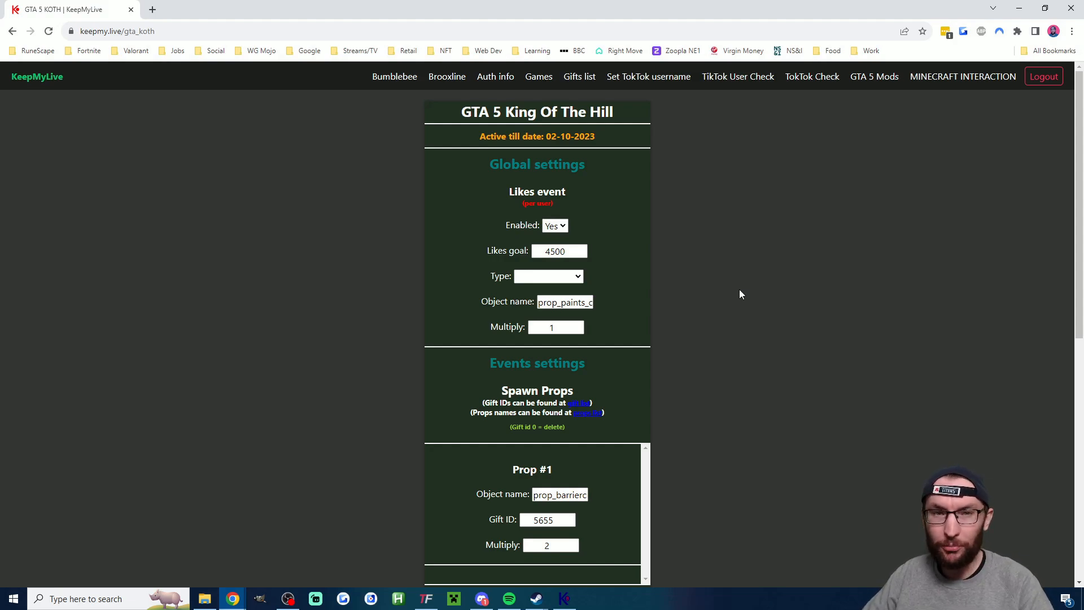
key(alt+Tab)
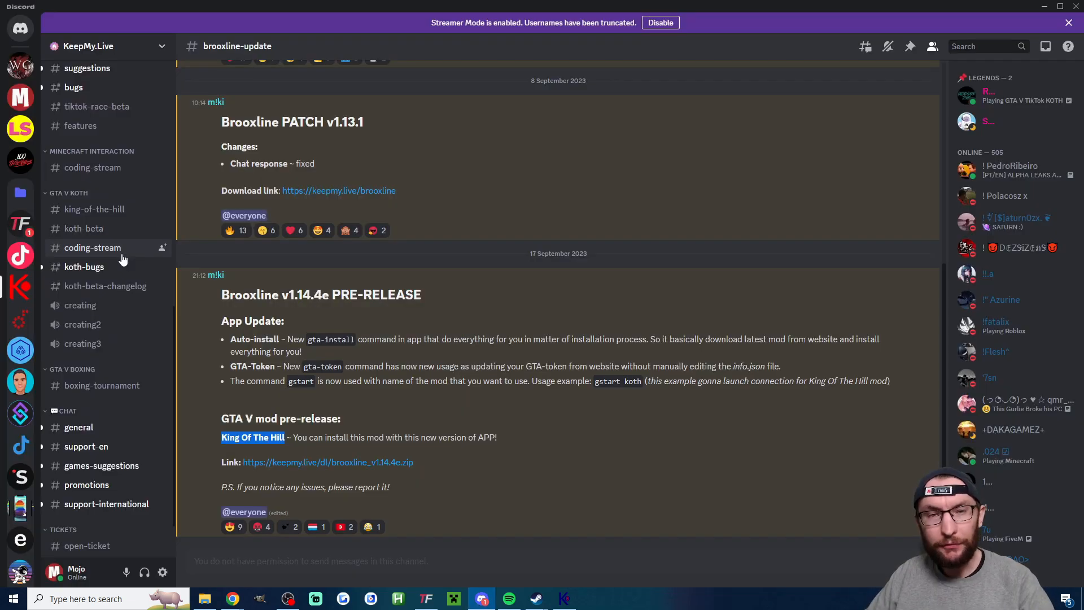
click(96, 231)
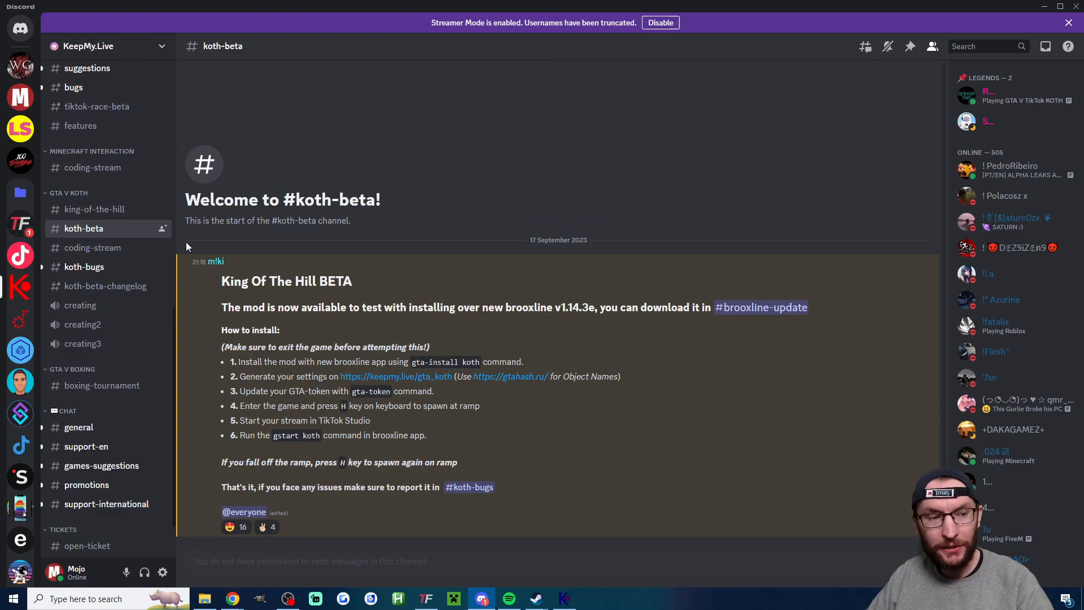
click(532, 377)
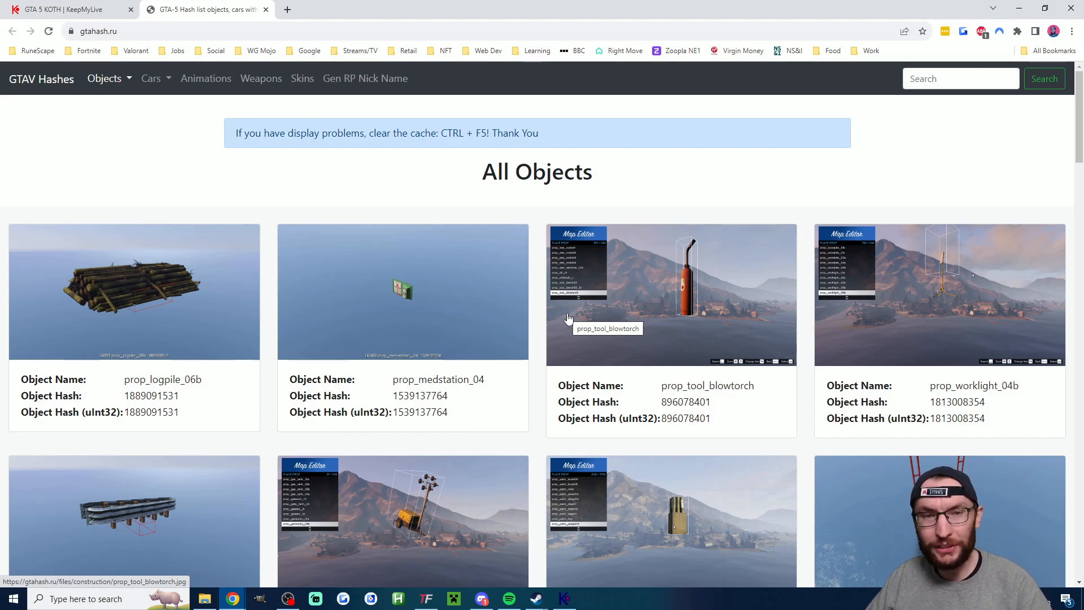
- Show all cars on gtahash.ru and copy the forklift's object name
click(156, 79)
click(195, 104)
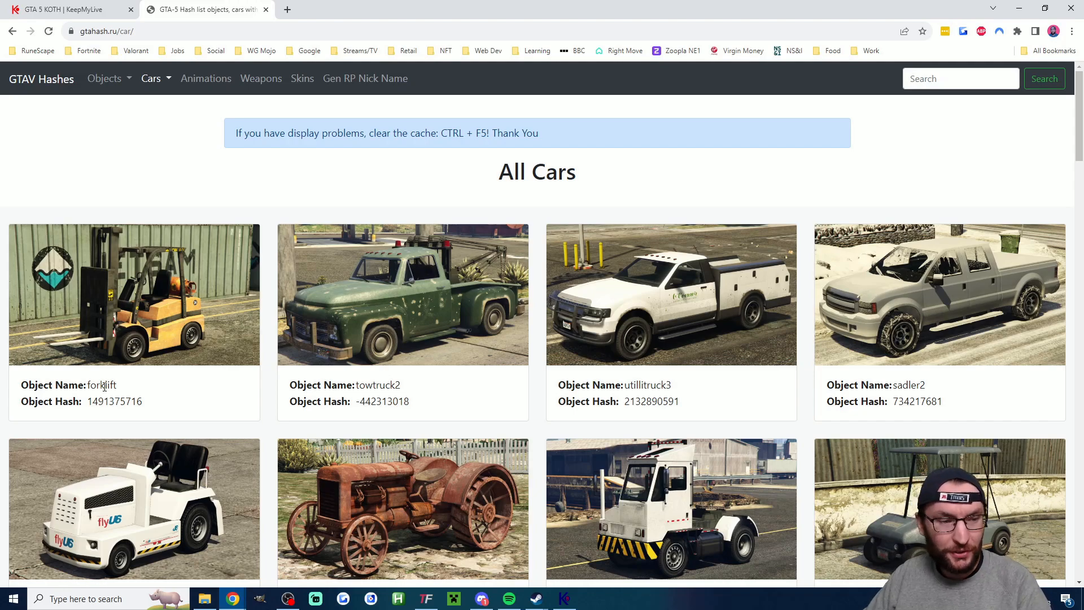
double_click(103, 385)
right_click(105, 385)
click(127, 395)
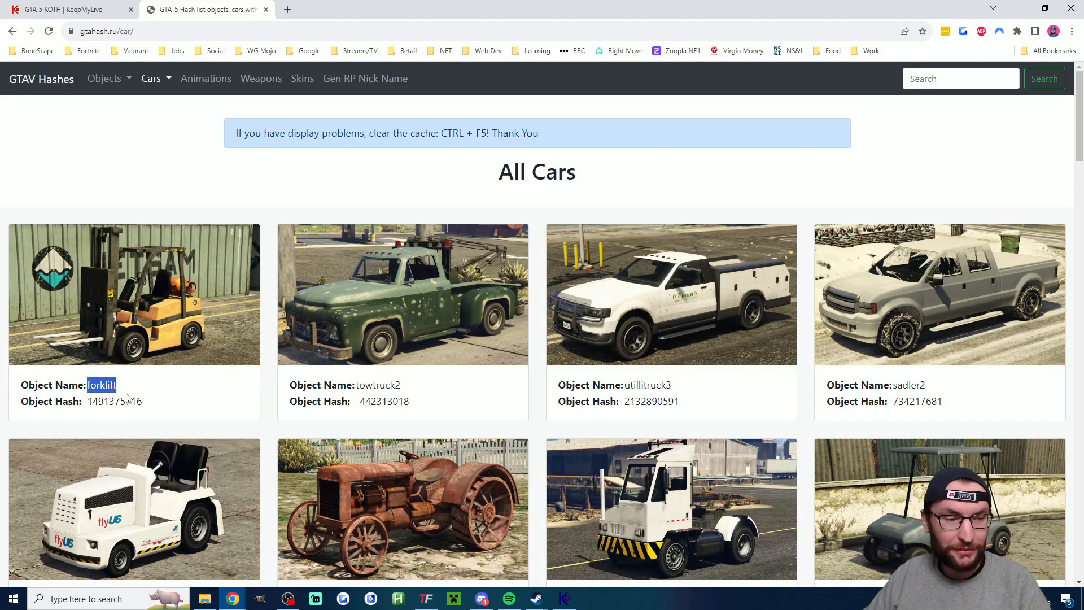
- Add a vehicle under Spawn Vehicles in the GTA 5 KOTH settings and name it forklift
click(70, 10)
scroll(605, 307, down, 2)
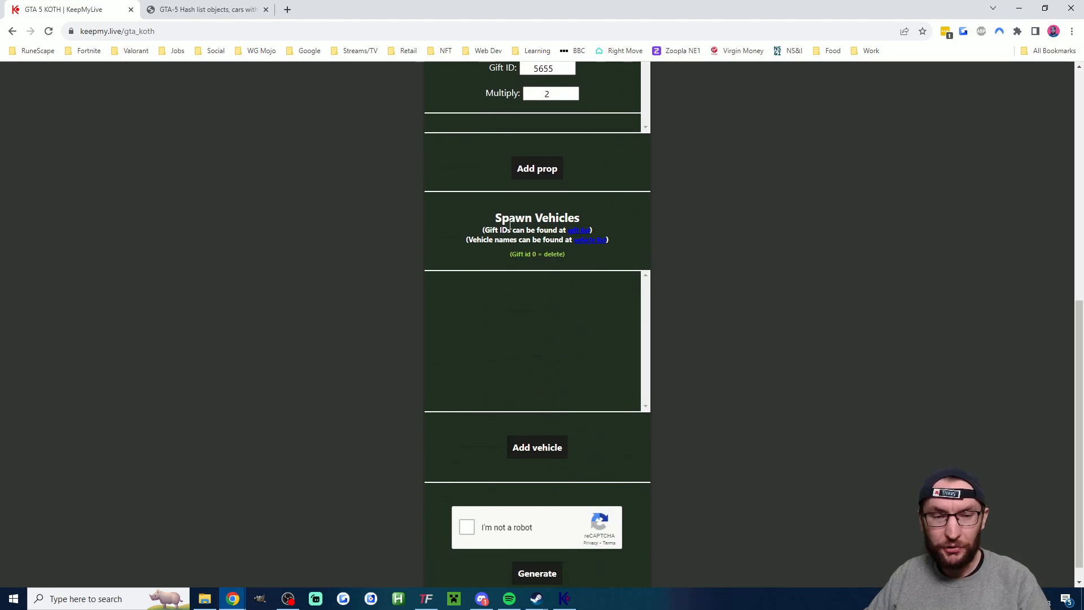
drag(495, 217, 583, 215)
click(581, 305)
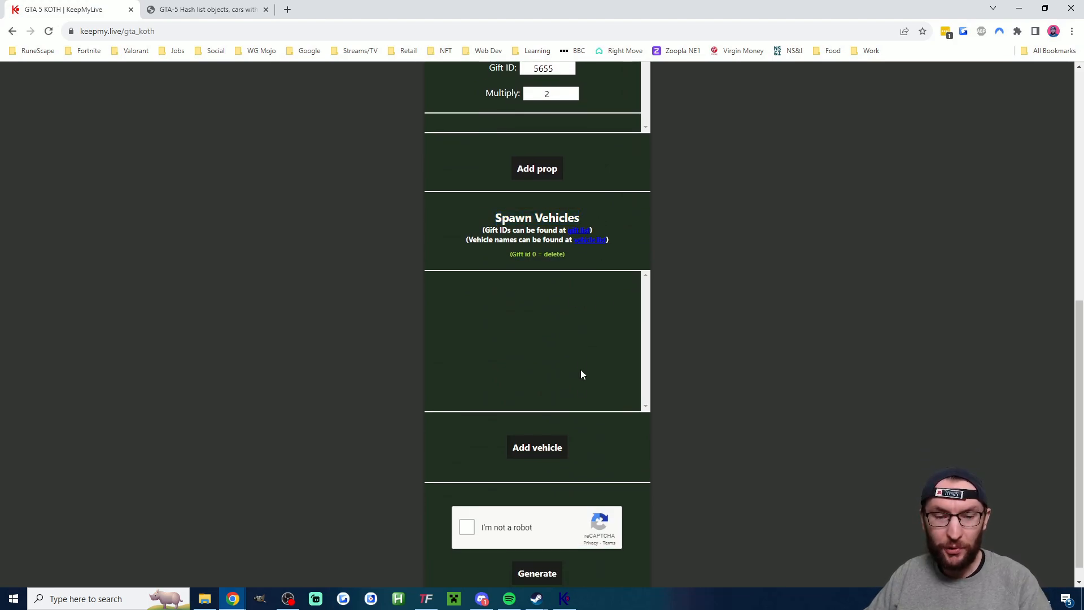
click(546, 447)
click(576, 320)
key(ctrl+v)
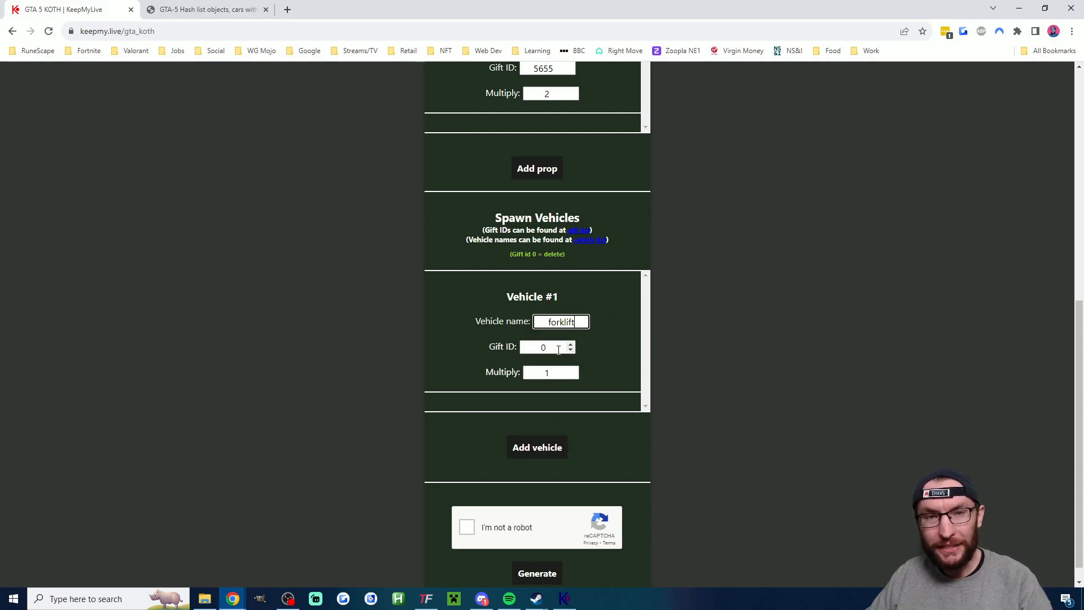
- Open KeepMyLive's gifts list in a separate tab and load more gifts several times
scroll(361, 214, up, 8)
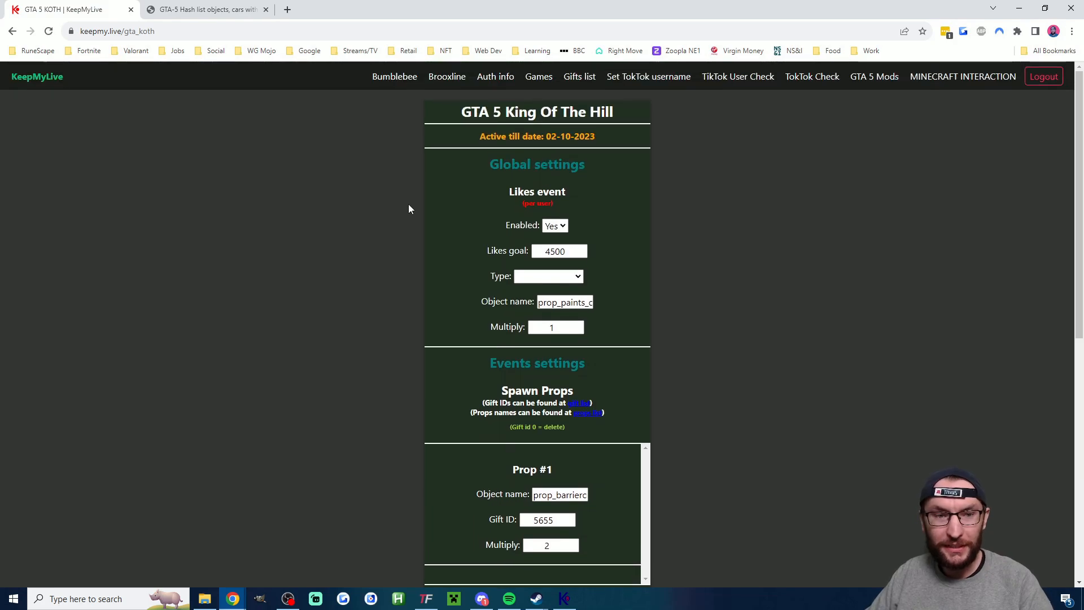
middle_click(581, 77)
click(226, 6)
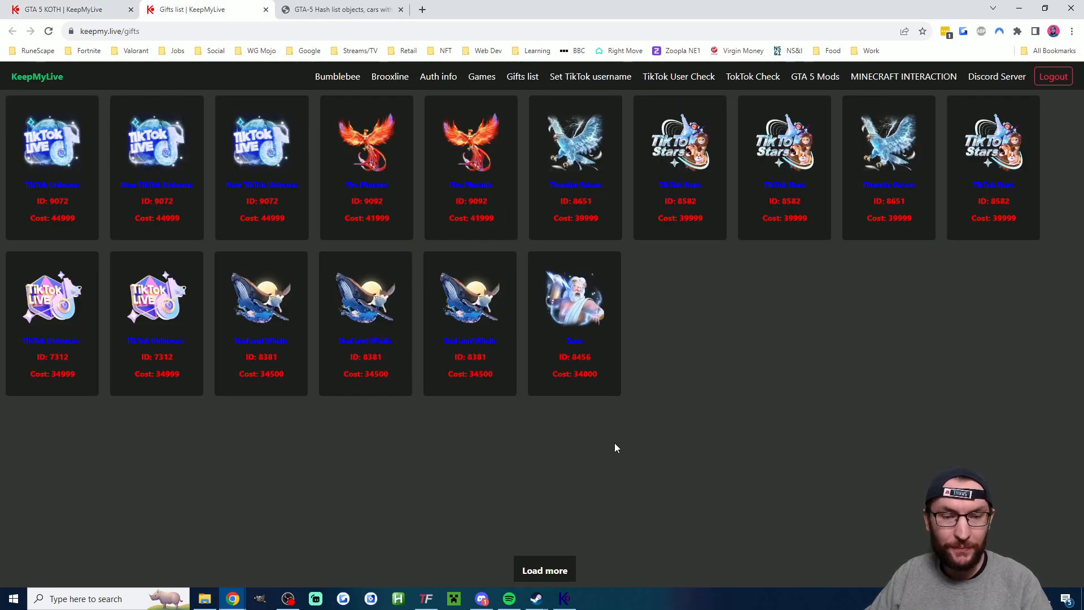
click(561, 573)
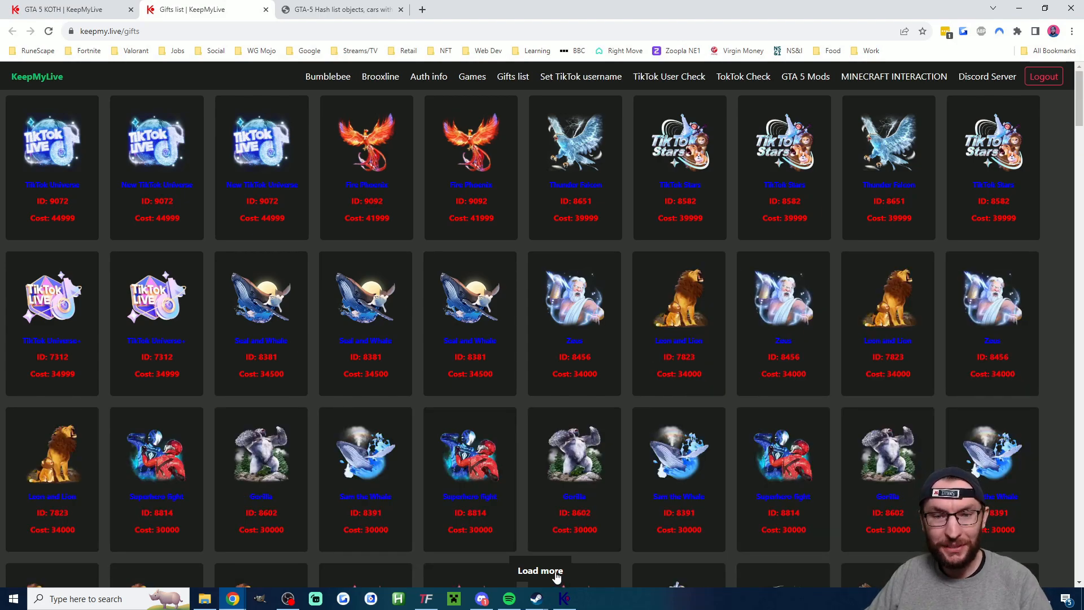
click(554, 575)
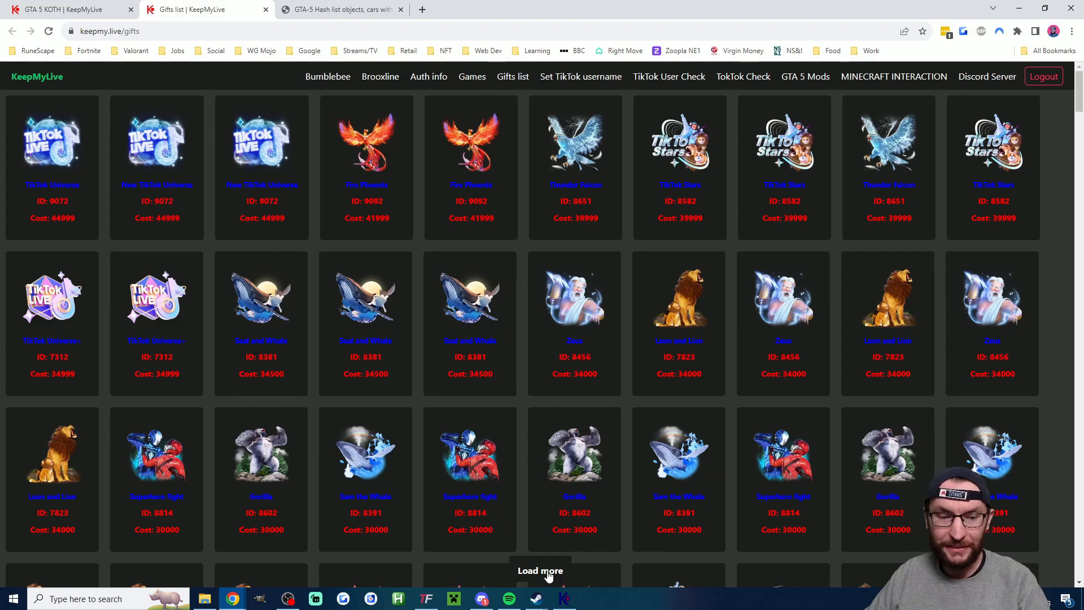
double_click(543, 571)
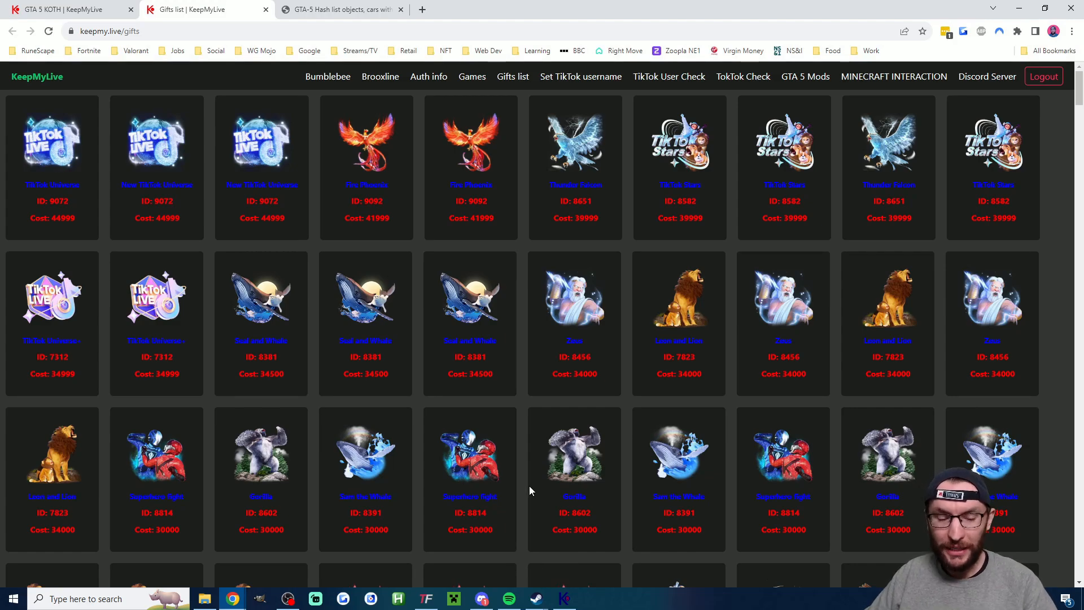
- Search the gifts list for rose and go through the matches to find the Rose gift's ID
key(ctrl+f)
text(rose)
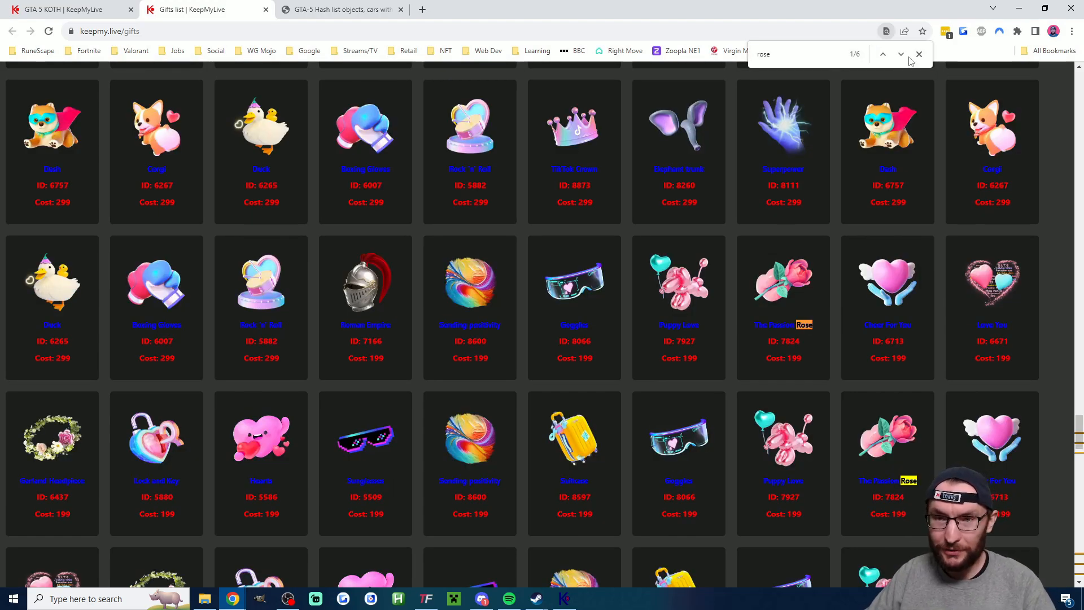
click(900, 58)
click(900, 57)
click(900, 57)
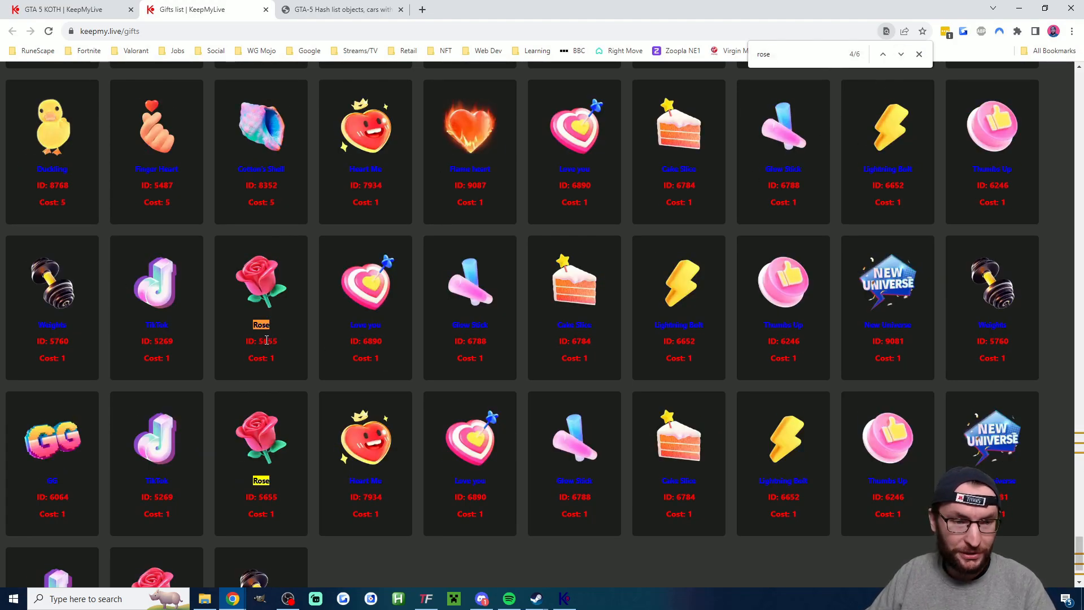
- Set the forklift vehicle's gift ID to 5655 and its multiply value to 10 in the KOTH settings
click(63, 9)
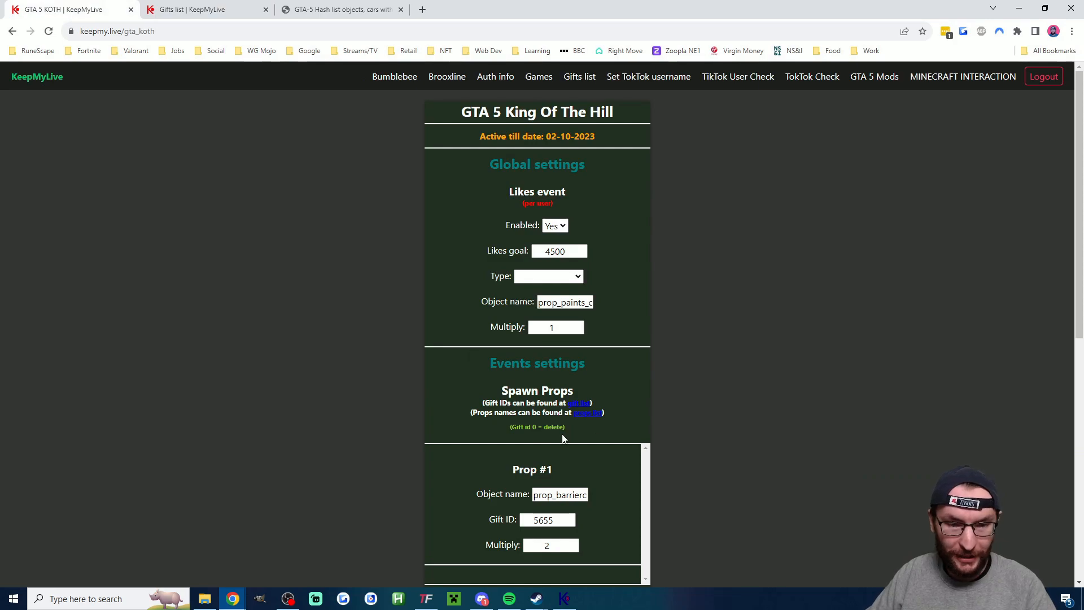
scroll(575, 377, down, 6)
scroll(575, 377, down, 1)
click(541, 346)
double_click(539, 346)
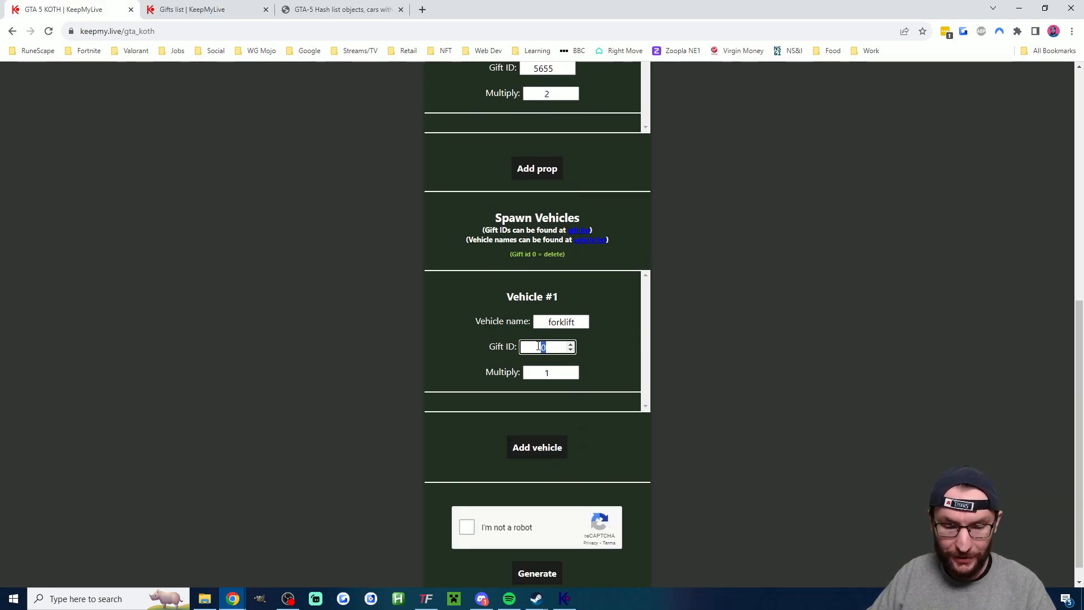
text(5655)
click(558, 367)
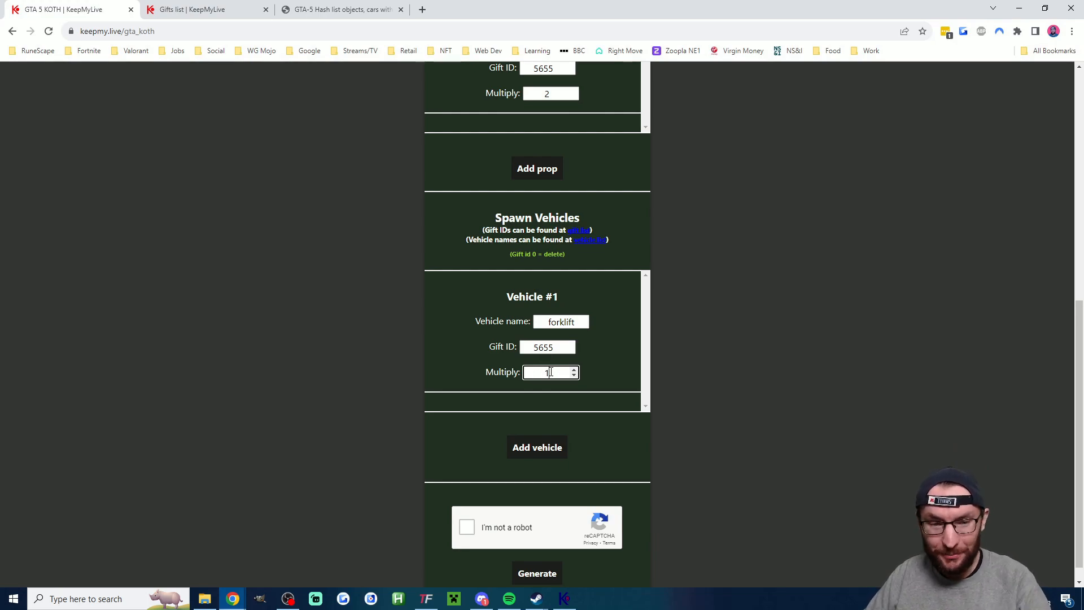
drag(550, 371, 542, 369)
text(1)
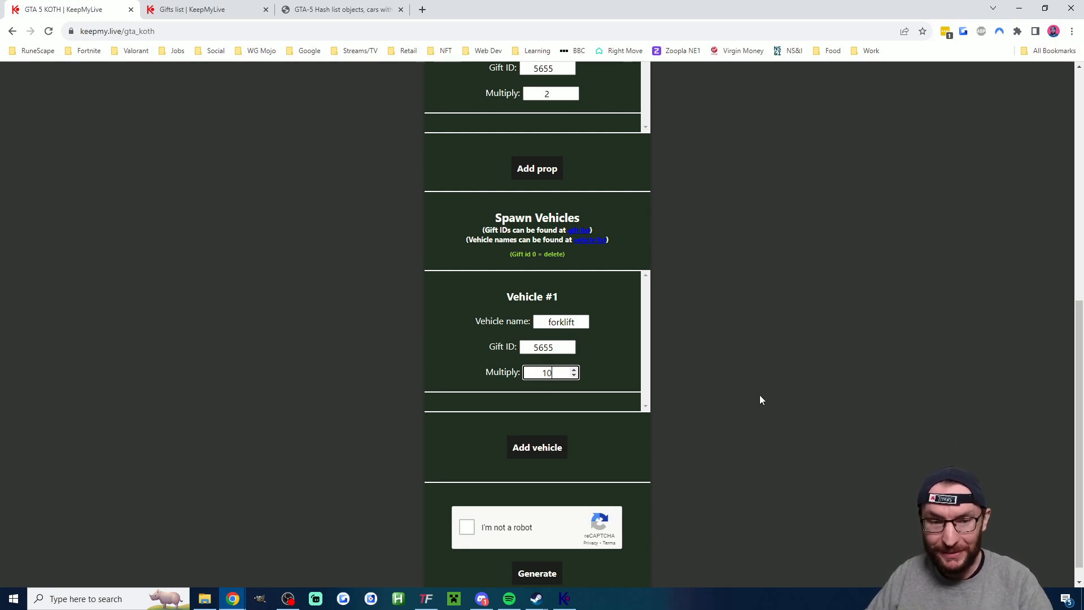
text(0)
- Copy the Love you gift's ID from the gifts list and set Prop #1's gift ID to 6890
scroll(753, 390, up, 2)
drag(570, 135, 600, 144)
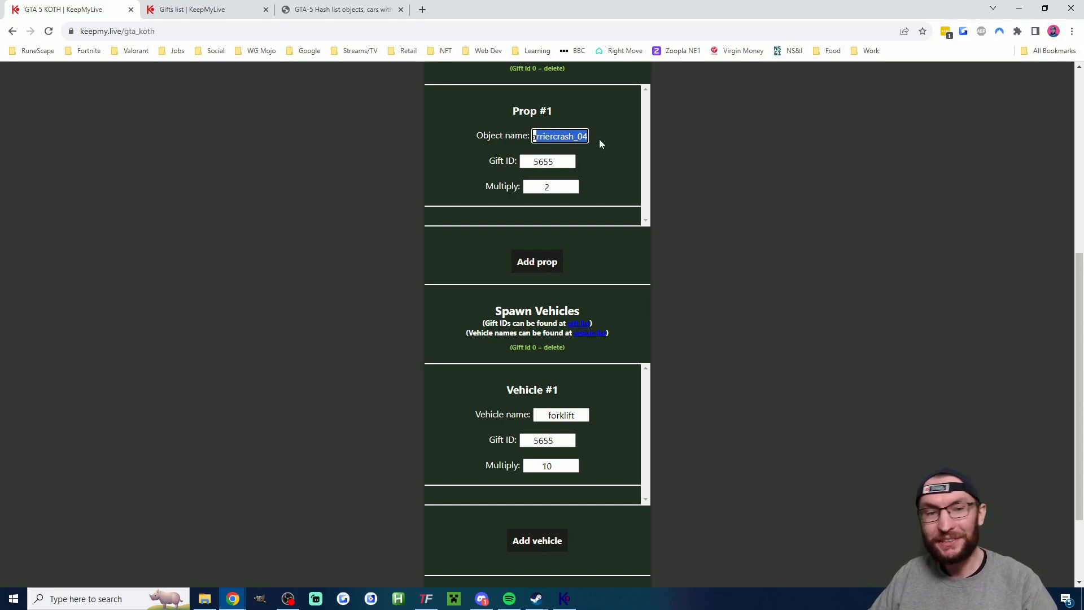
key(ctrl+Tab)
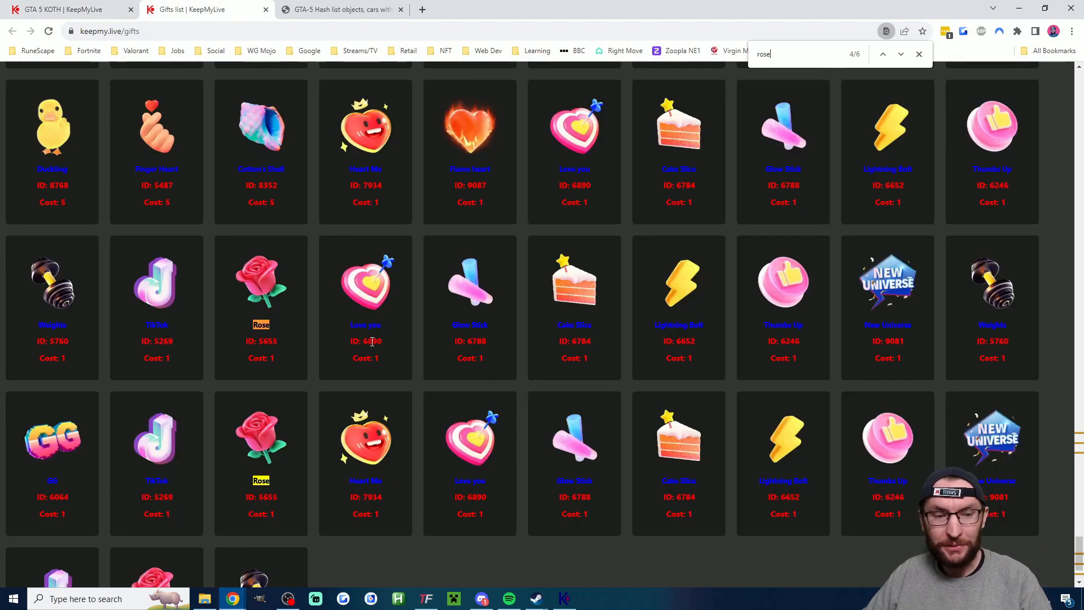
double_click(372, 341)
right_click(372, 342)
click(399, 350)
key(ctrl+shift+Tab)
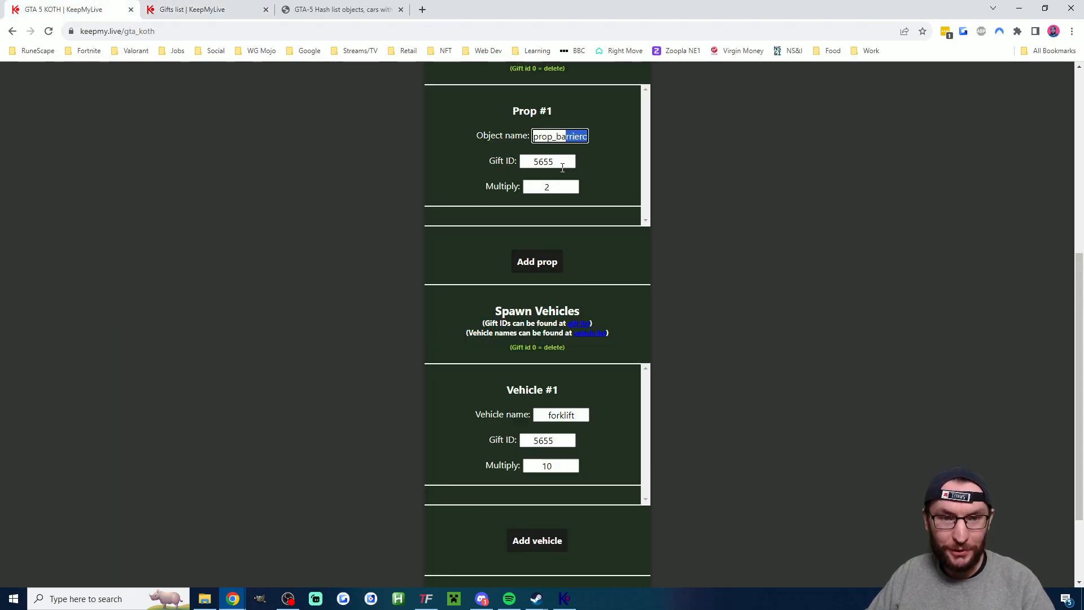
double_click(542, 161)
key(ctrl+v)
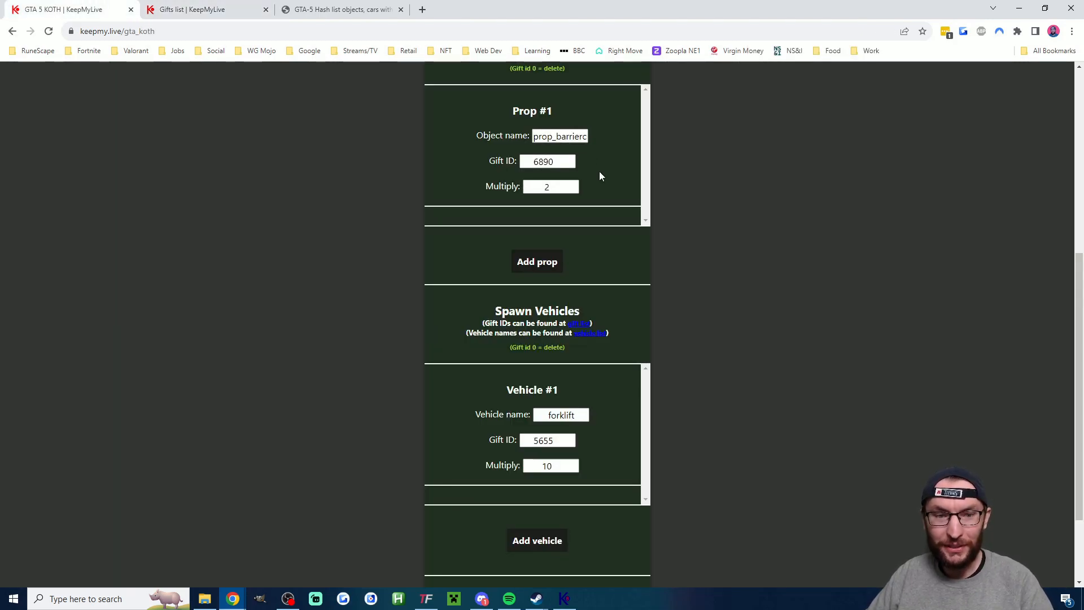
- Disable the likes event in the global settings of the GTA 5 King Of The Hill configuration
click(556, 188)
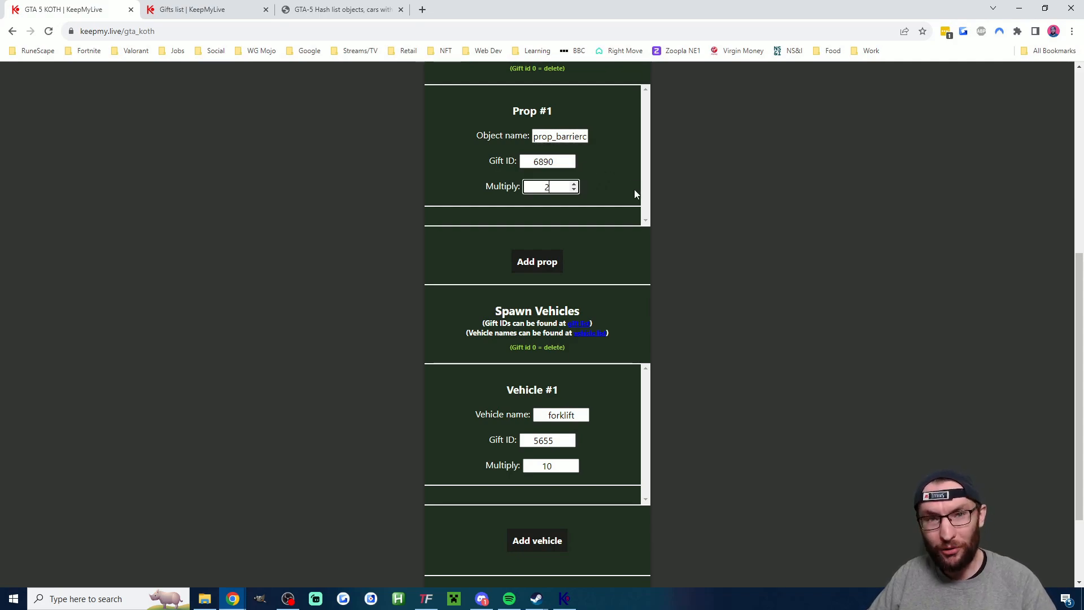
scroll(554, 255, up, 6)
double_click(558, 251)
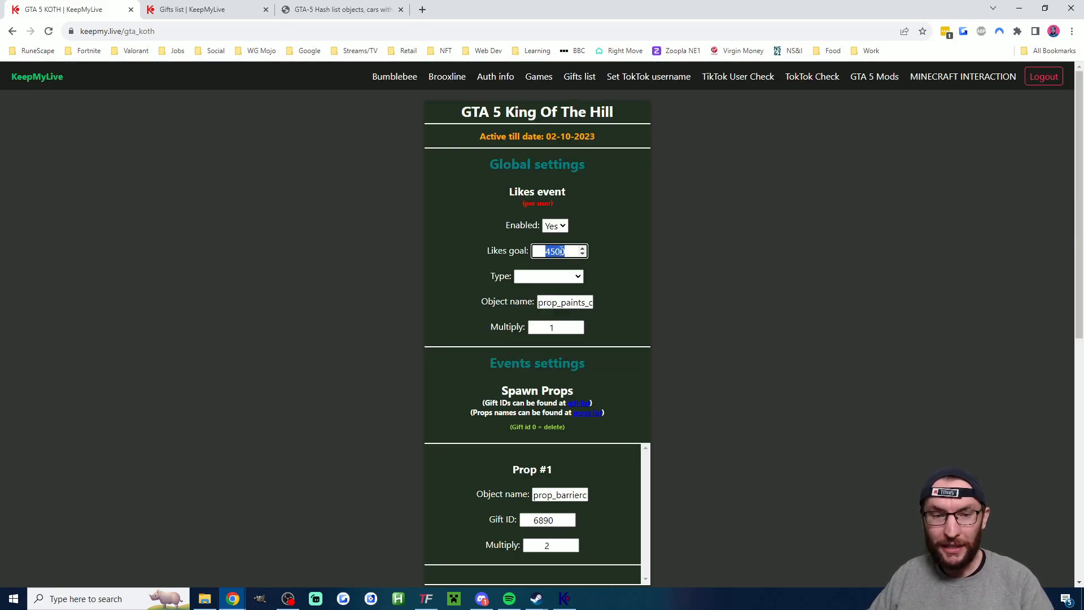
click(621, 250)
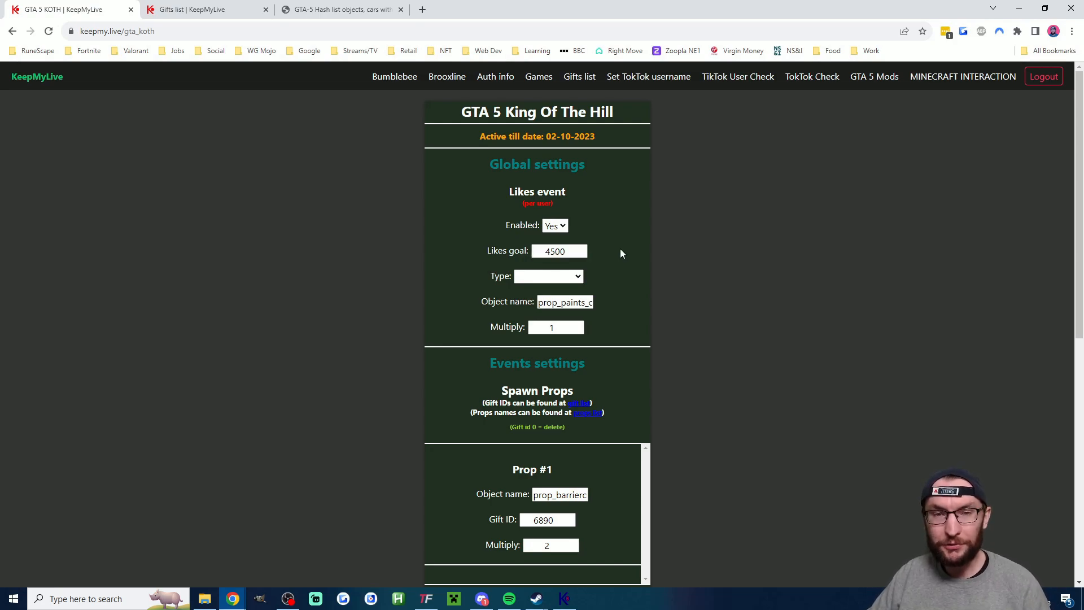
click(555, 225)
click(557, 252)
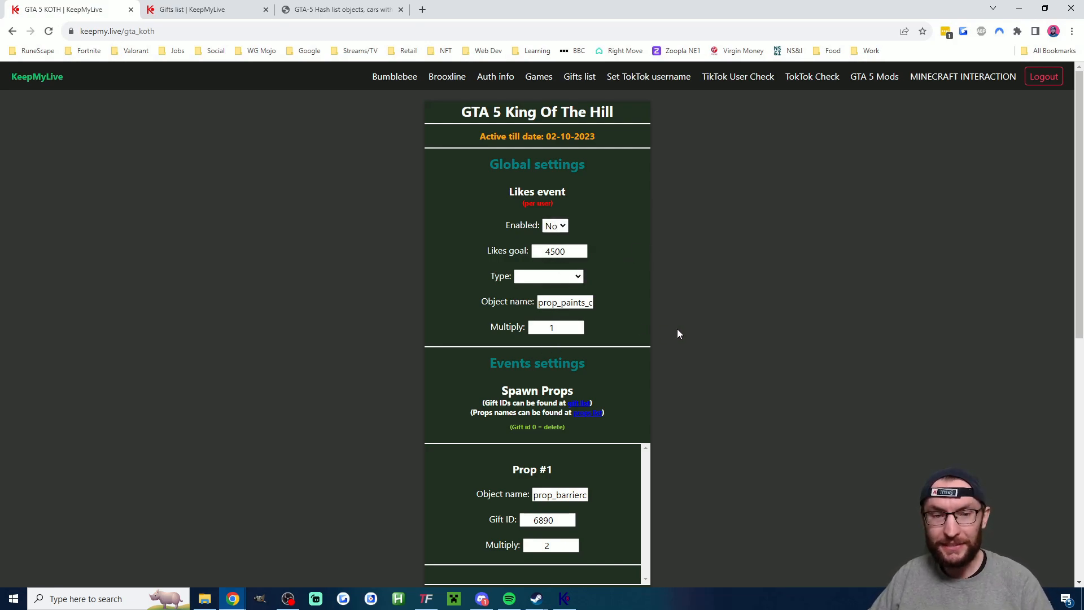
- Complete the reCAPTCHA check, generate the GTA token for the KOTH settings and copy it
scroll(680, 282, down, 6)
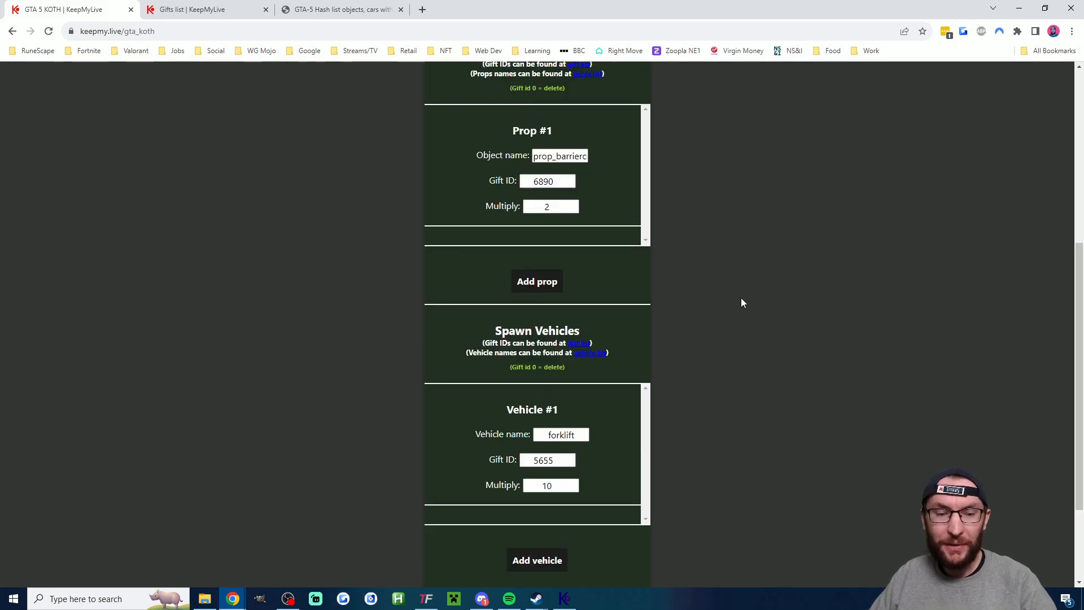
scroll(728, 302, down, 2)
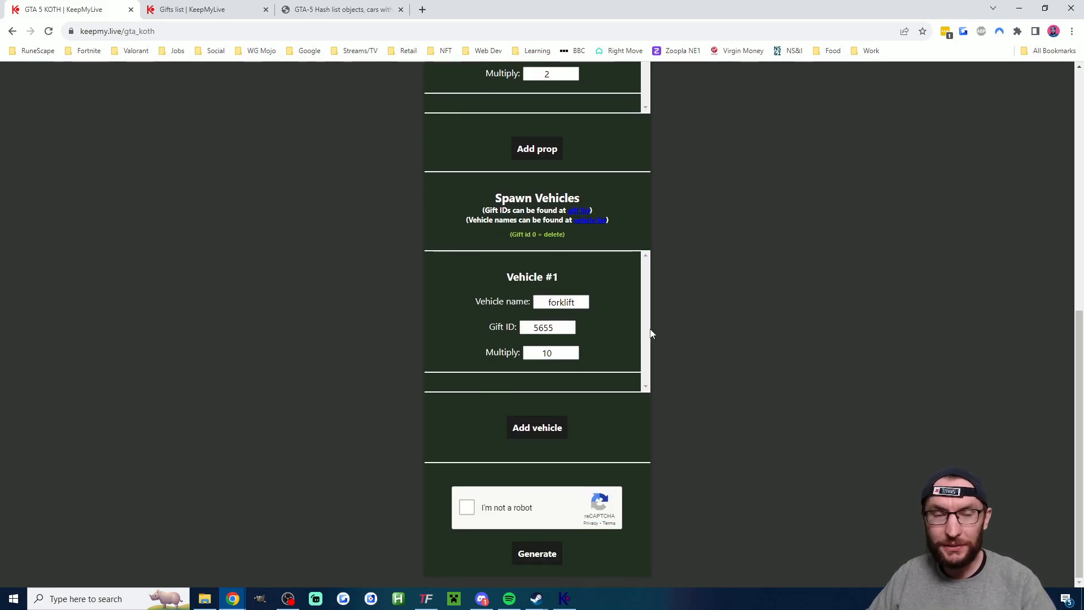
click(470, 509)
click(542, 553)
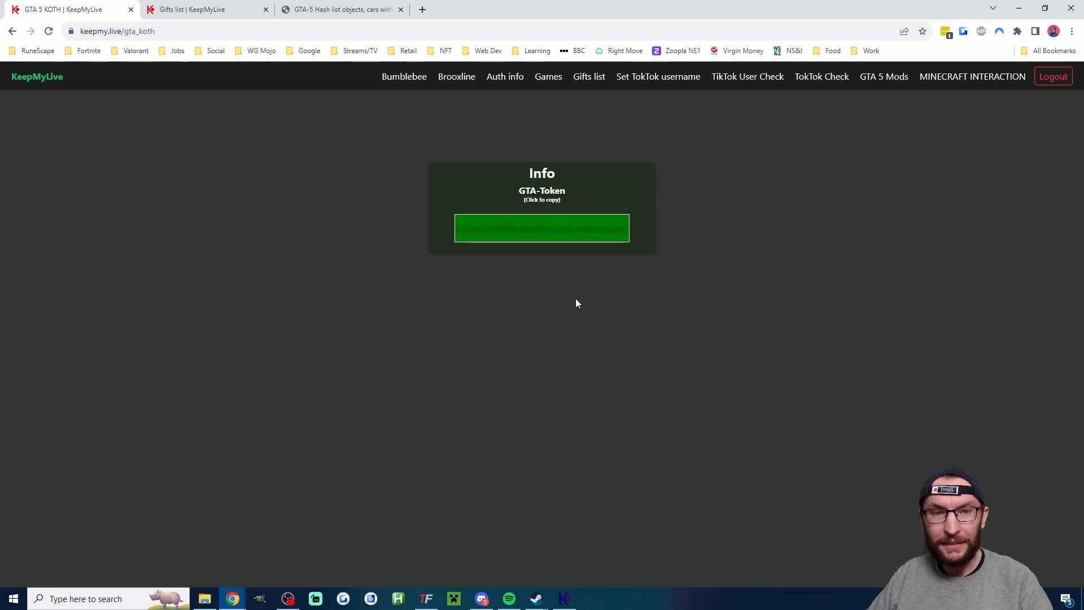
click(548, 228)
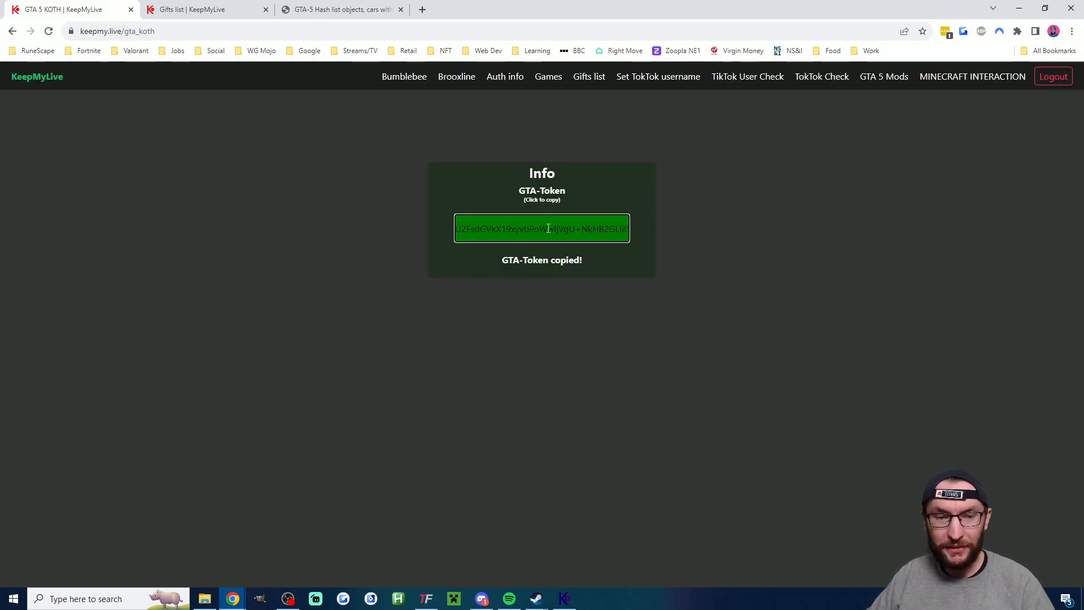
- Switch to the Brooxline console and run gta-token koth with the copied GTA token pasted in
key(alt+Tab)
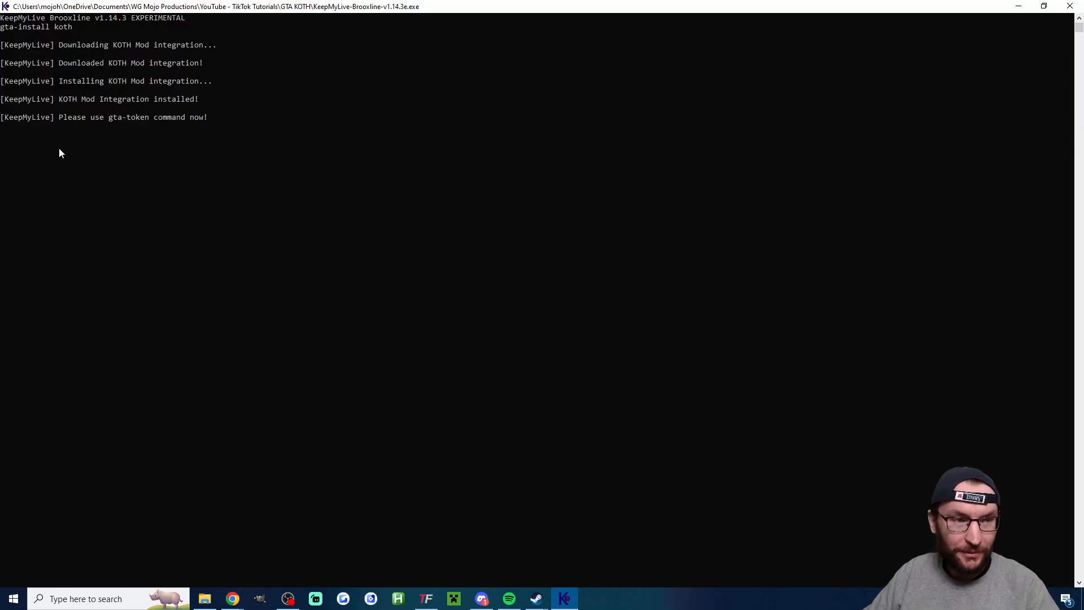
text(gta-t)
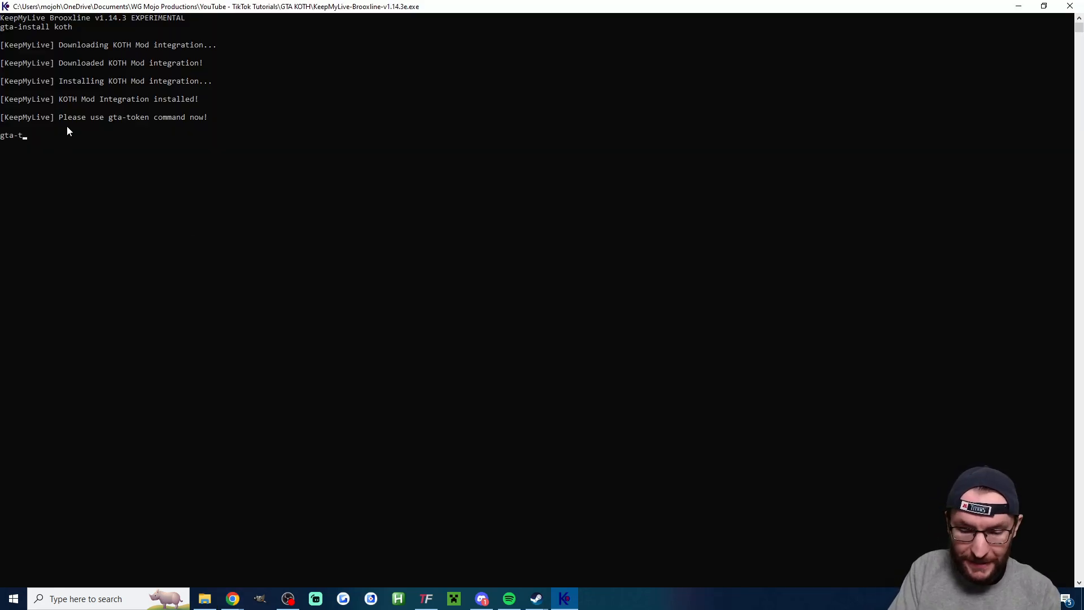
text(oken koth)
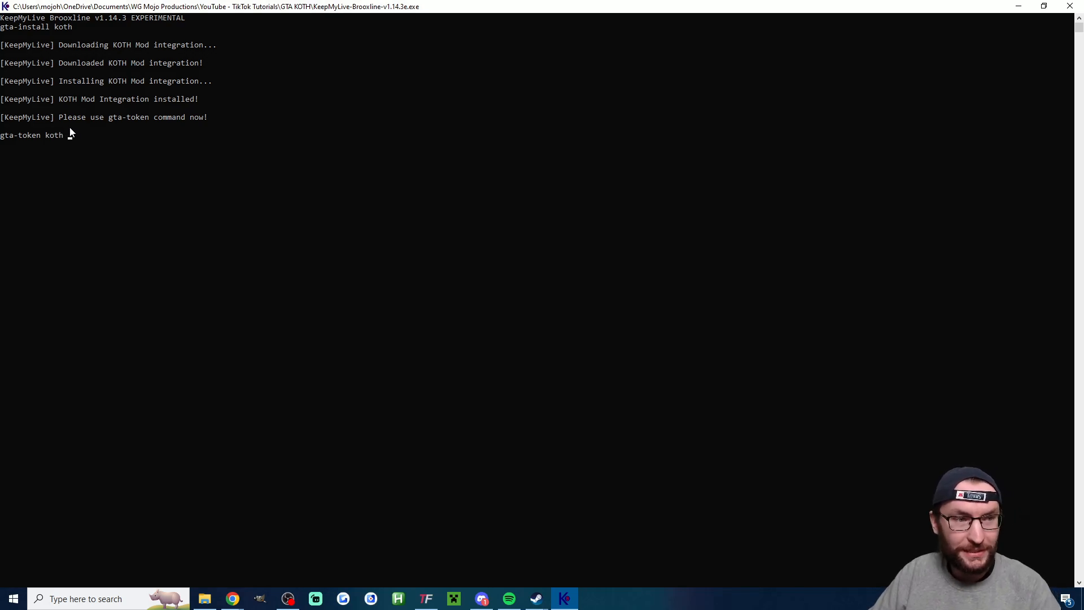
right_click(72, 134)
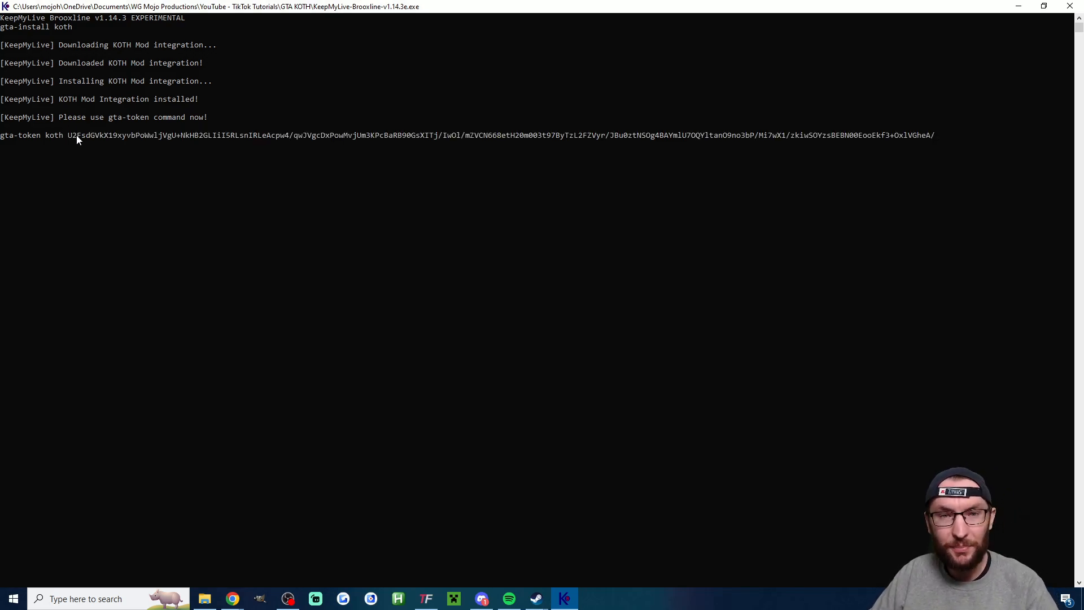
key(Return)
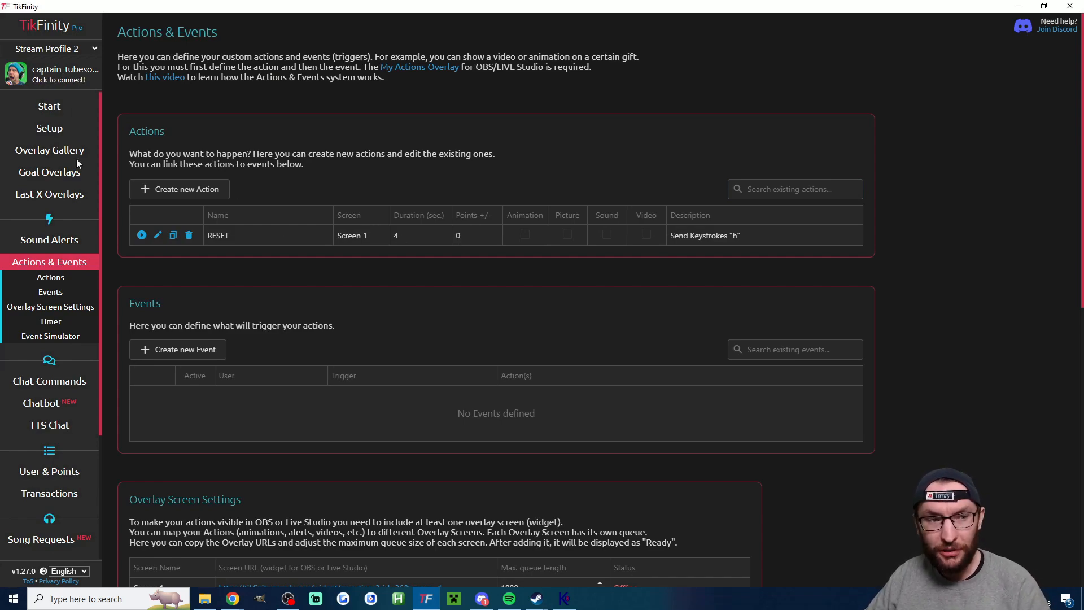
- Go to the TikTok Login section in TikFinity's setup and start logging in to TikTok
click(72, 130)
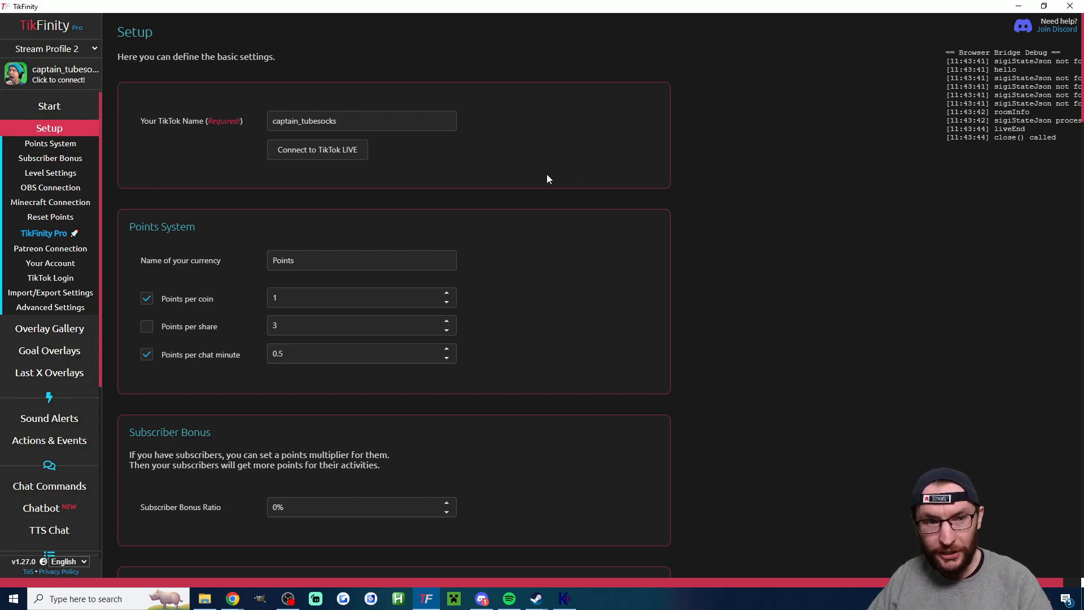
scroll(555, 239, down, 7)
scroll(556, 239, down, 20)
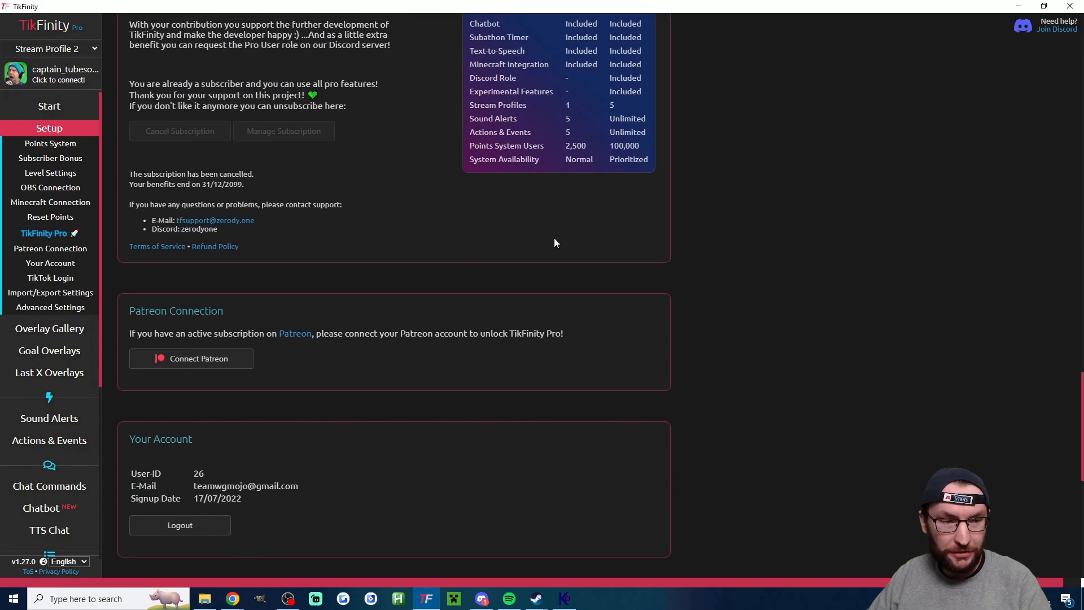
scroll(556, 233, down, 3)
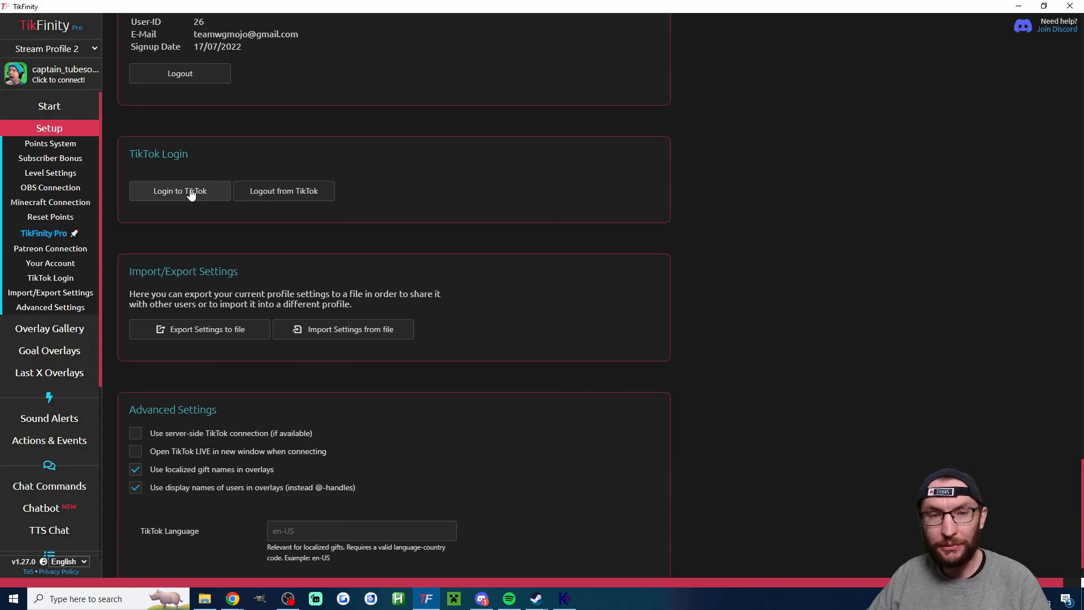
click(191, 194)
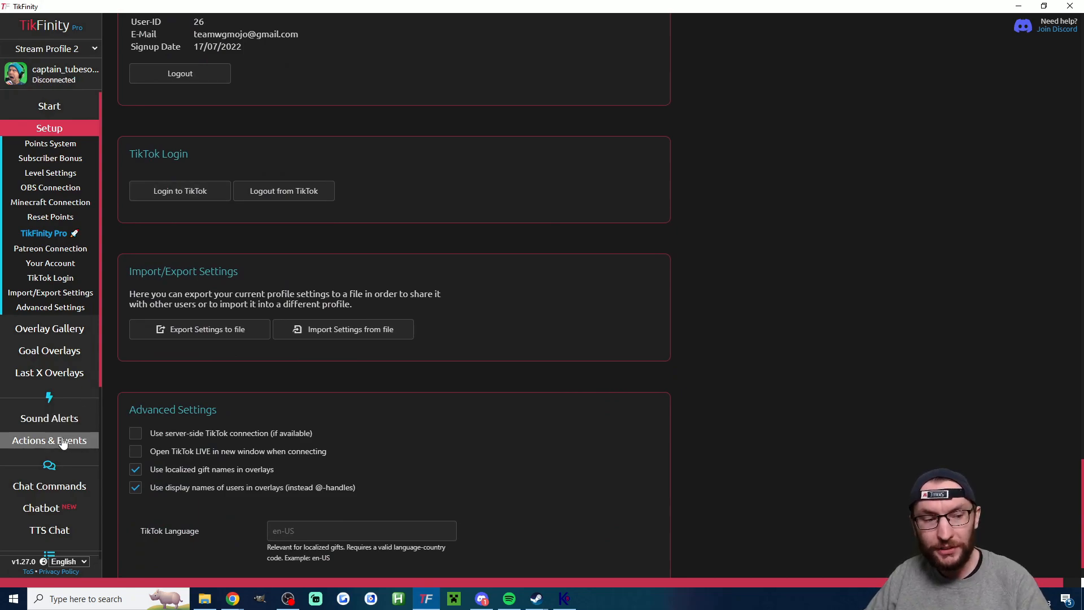
- Edit the RESET action to show the "well done" animation and the alert text "Sent {giftname} and activated reset."
click(28, 440)
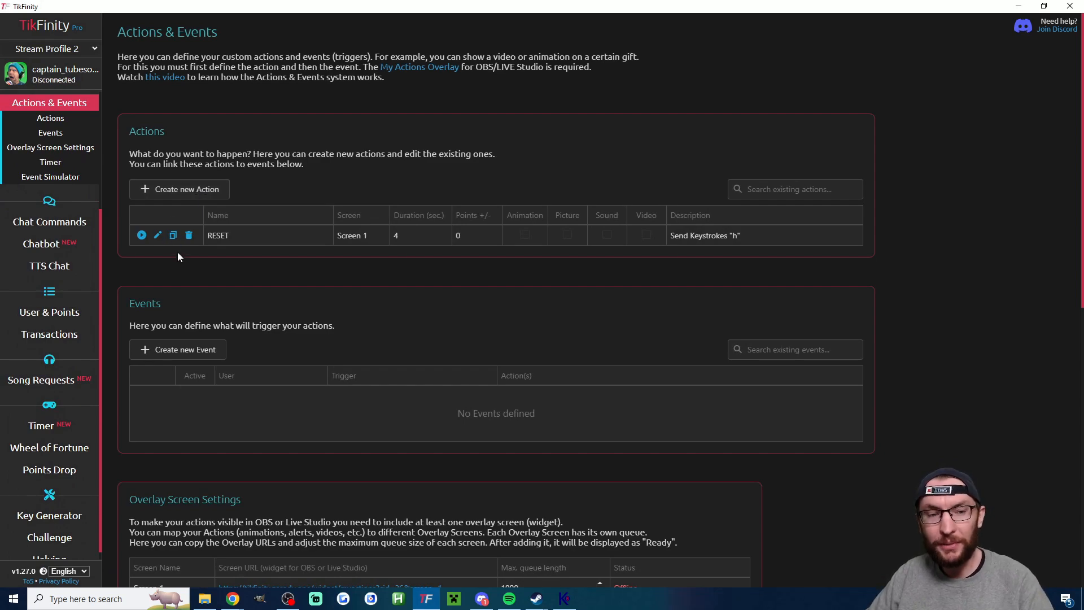
click(159, 235)
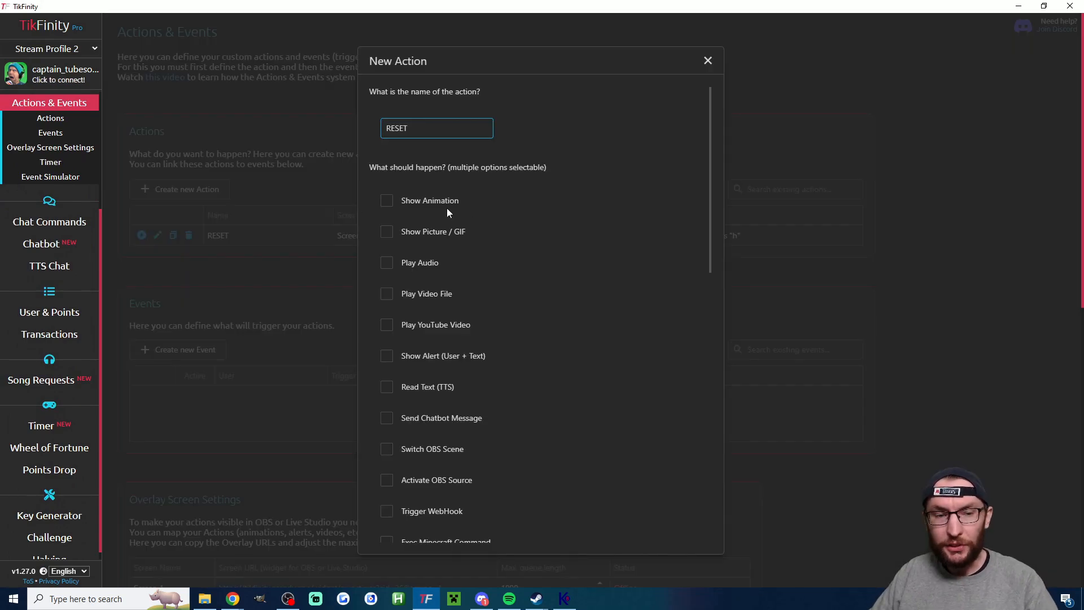
click(429, 202)
click(570, 201)
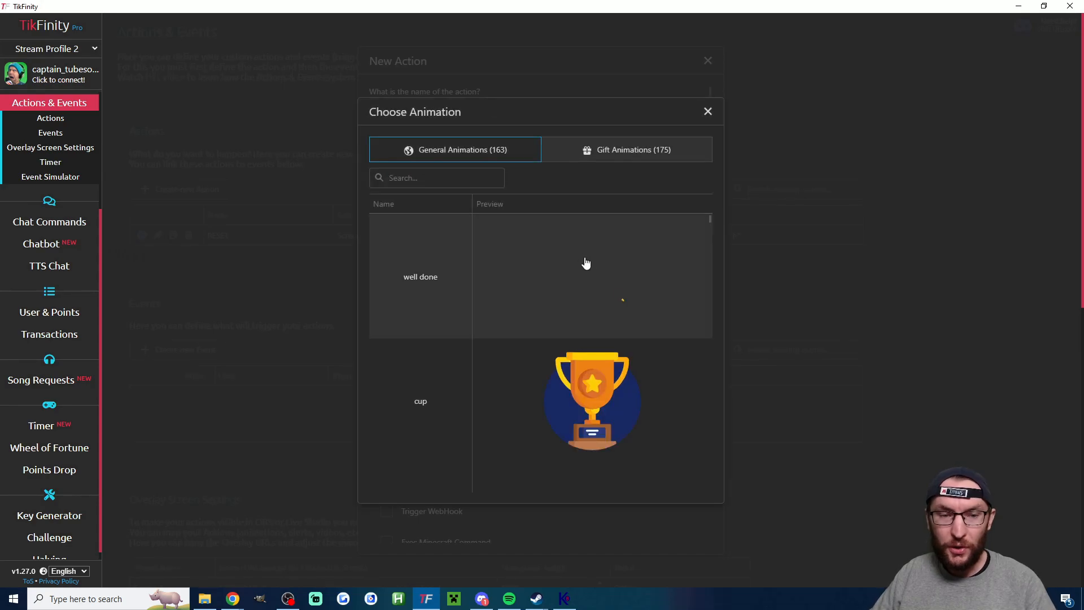
click(587, 262)
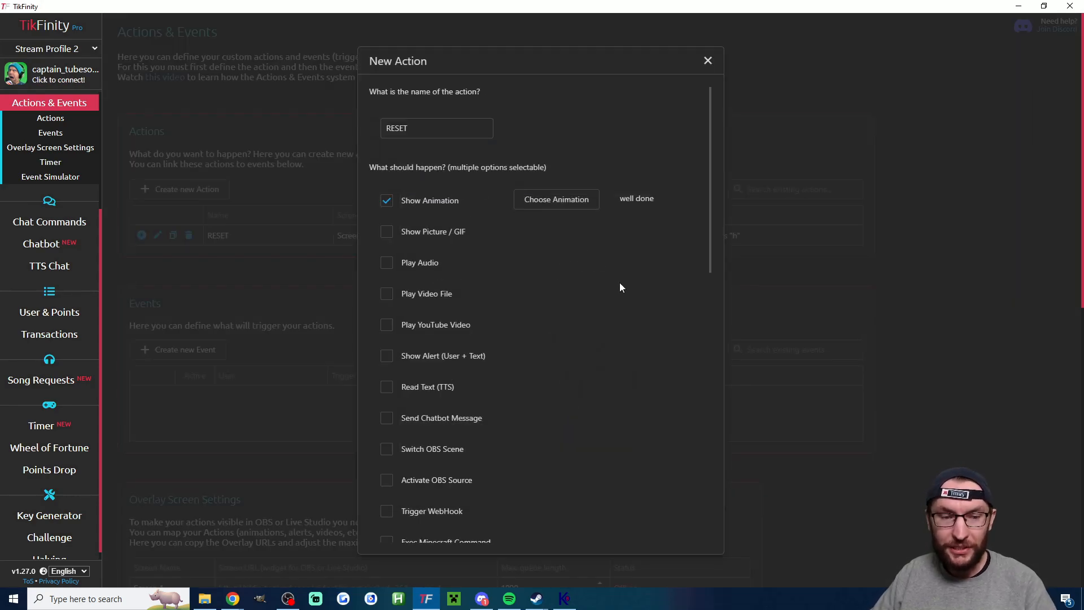
click(477, 356)
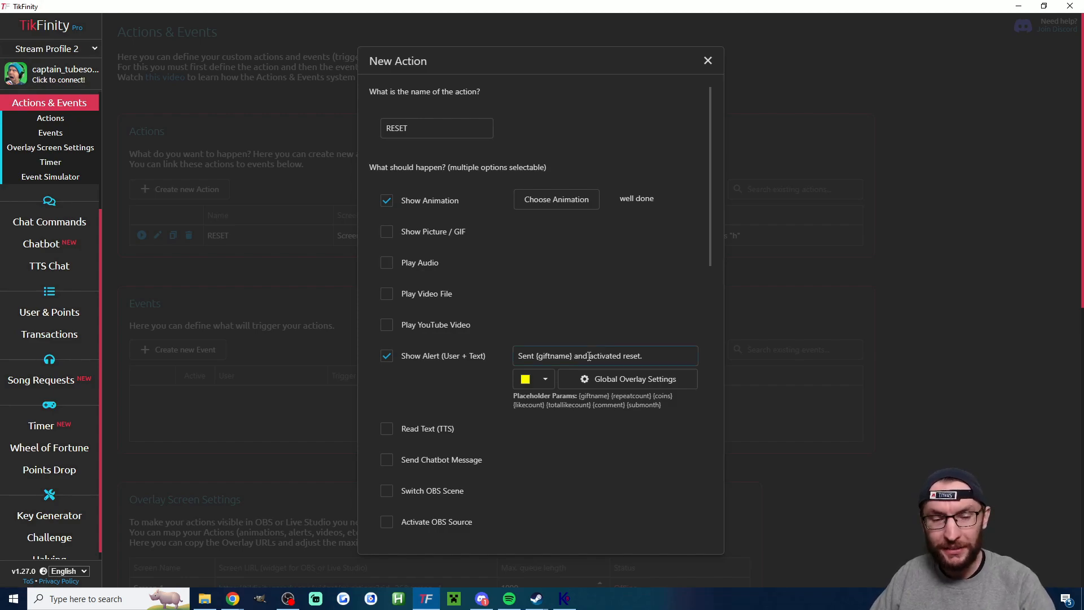
- Check the RESET action's simulated keystroke and save it as h
scroll(483, 365, down, 3)
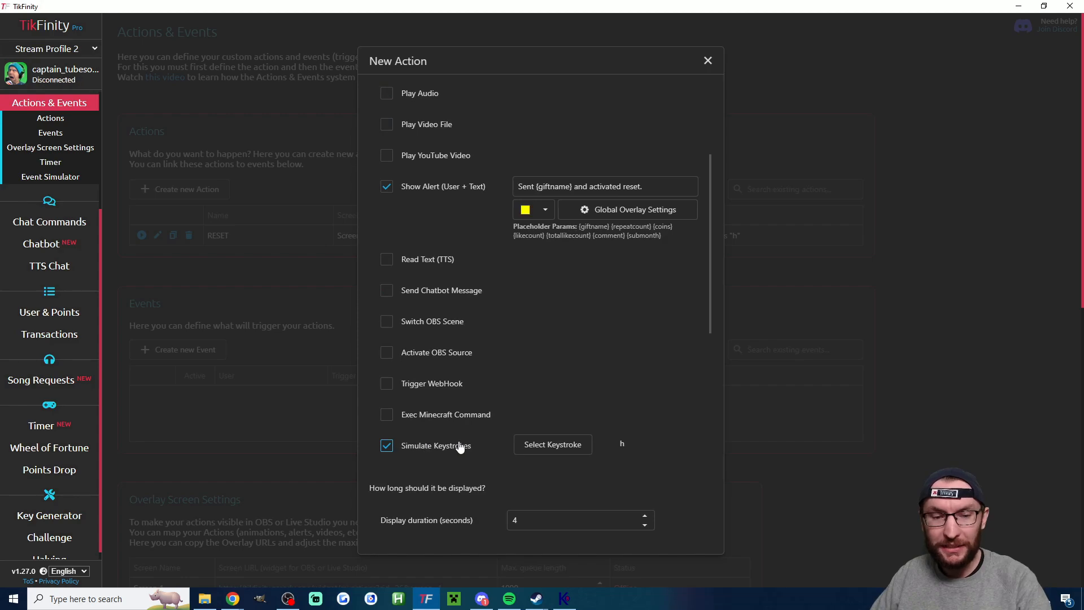
click(551, 445)
click(445, 231)
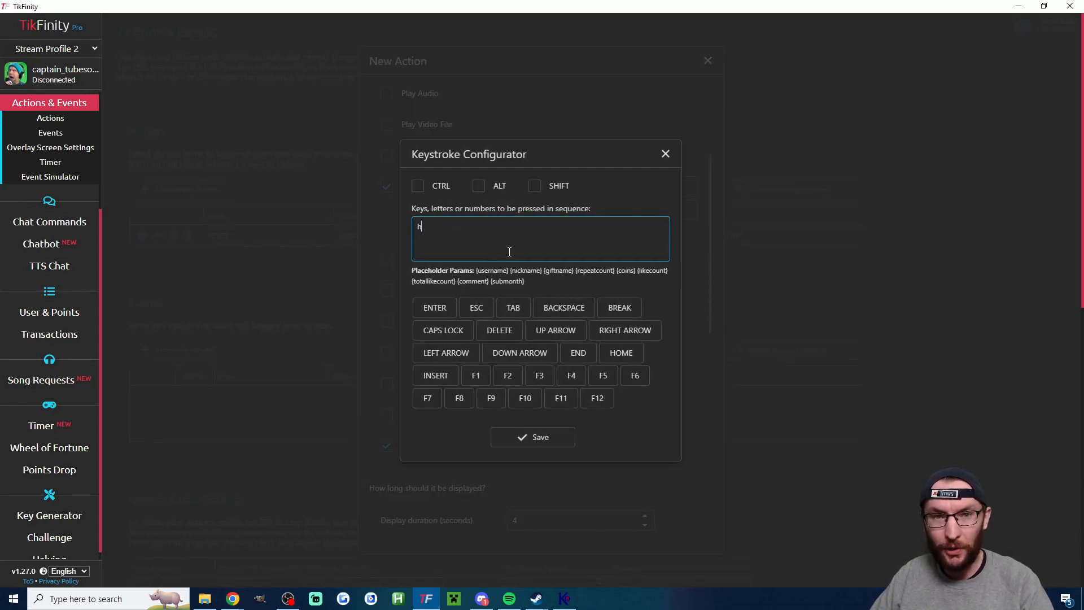
click(533, 437)
- Copy the Screen 1 overlay URL from the action settings and save the RESET action
scroll(618, 331, down, 6)
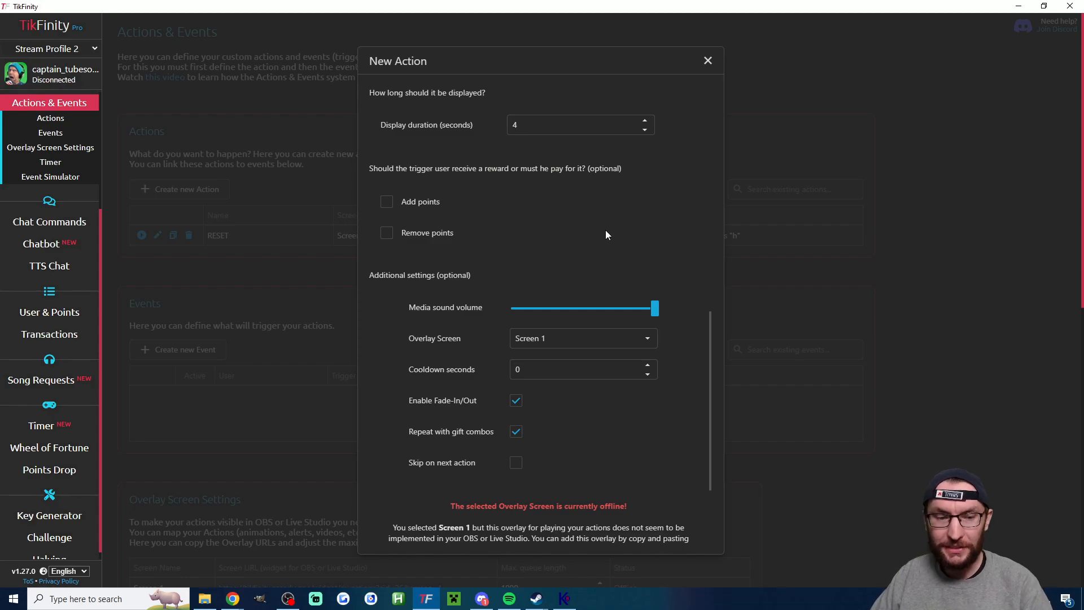
scroll(599, 232, down, 3)
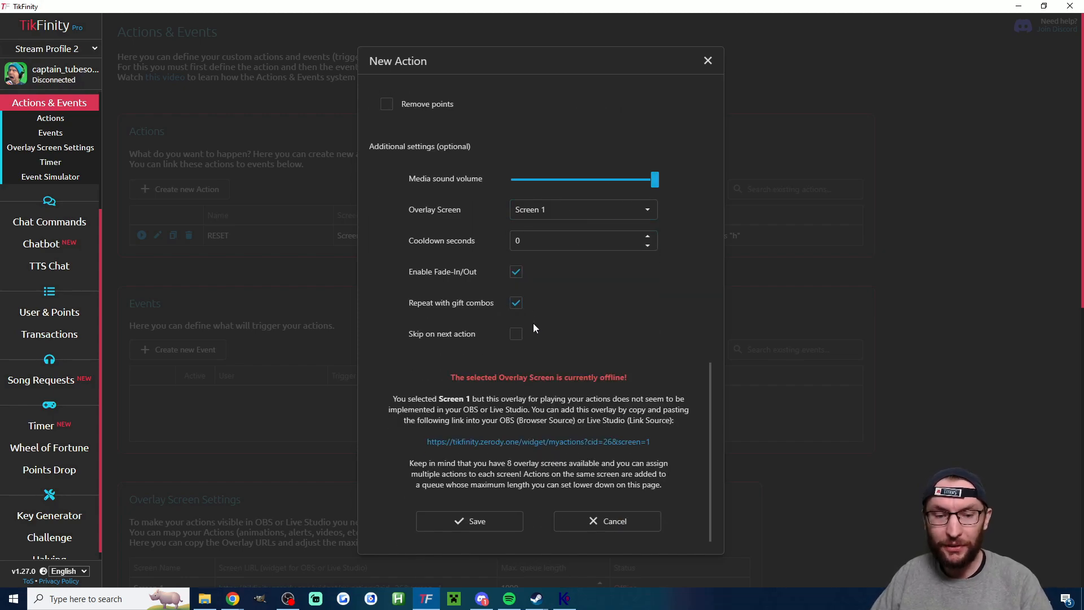
click(574, 441)
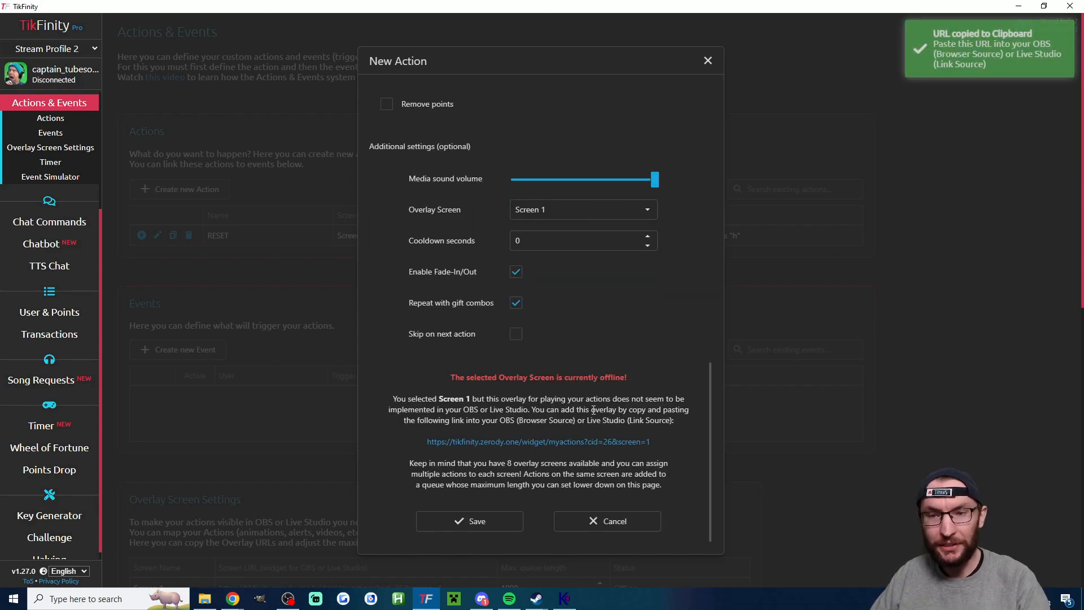
click(489, 520)
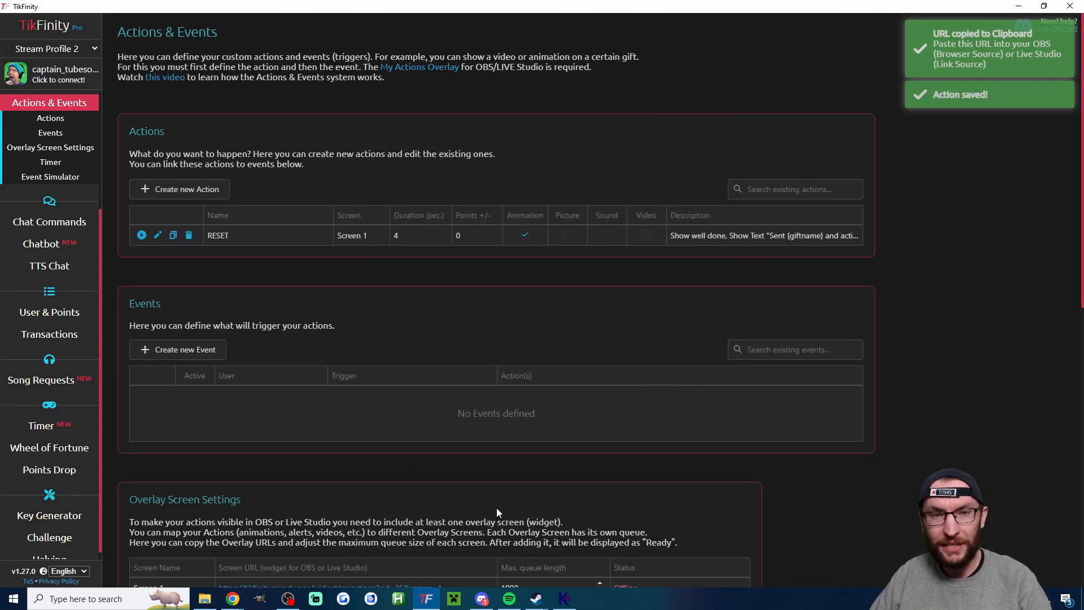
- Create an event that lets everyone trigger the RESET action by sending the Money Gun gift
click(204, 350)
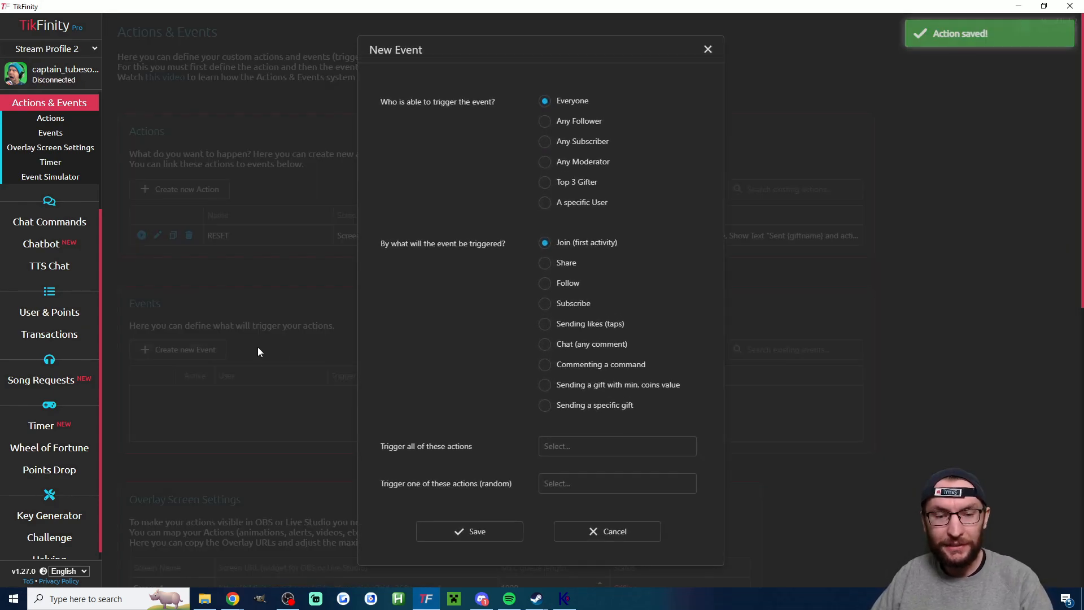
click(597, 406)
click(564, 446)
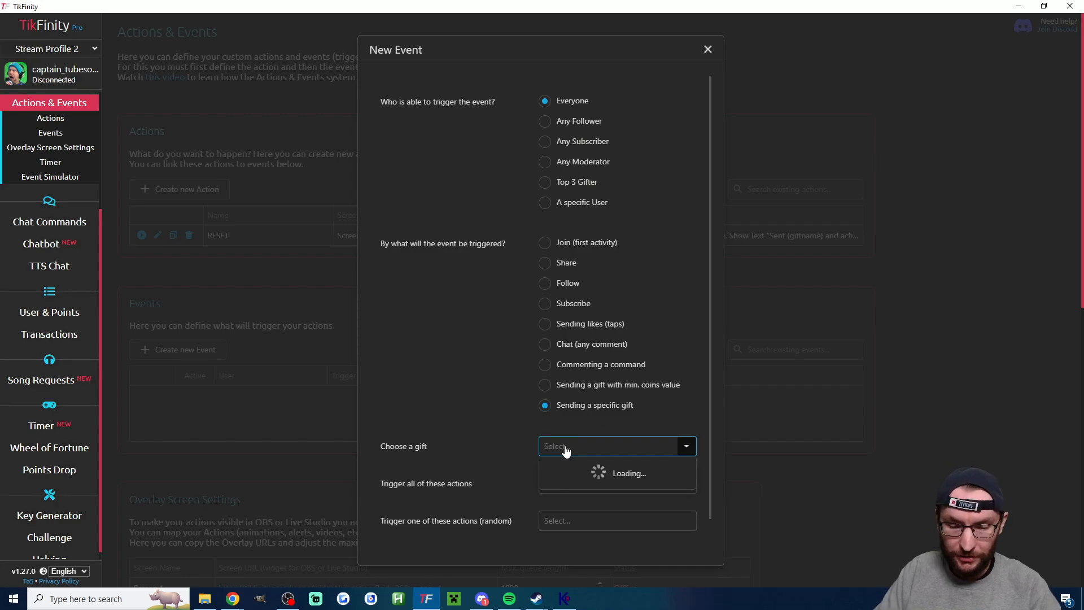
text(money Gun)
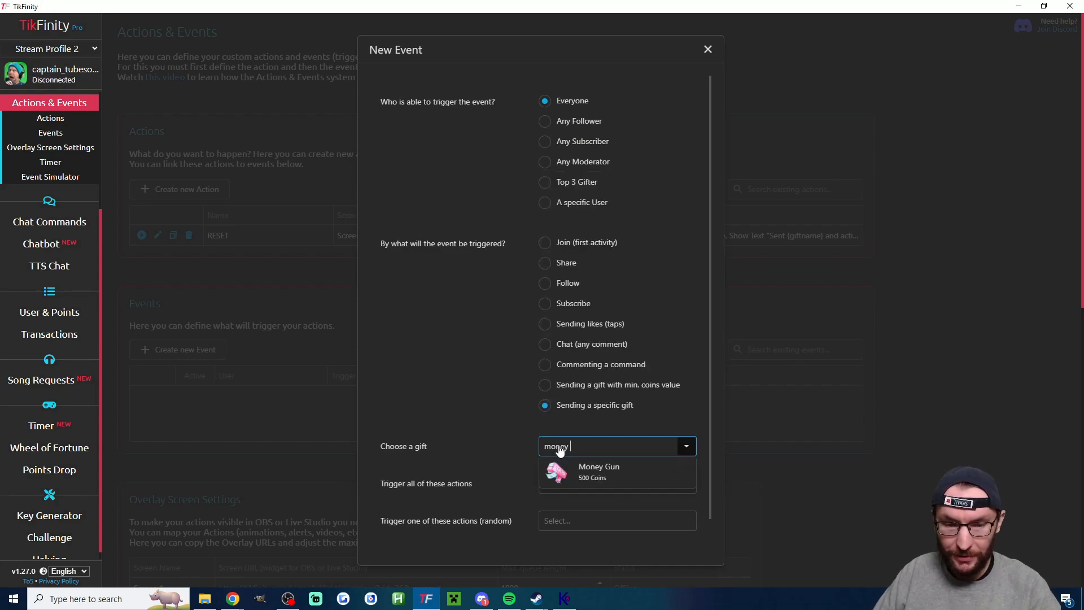
click(578, 468)
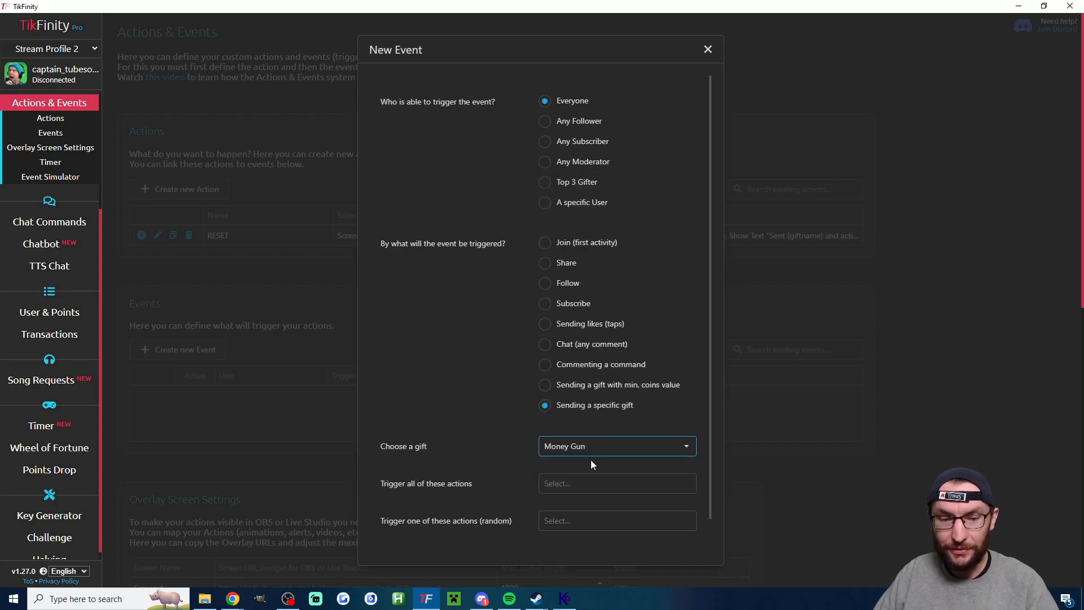
click(585, 480)
click(562, 504)
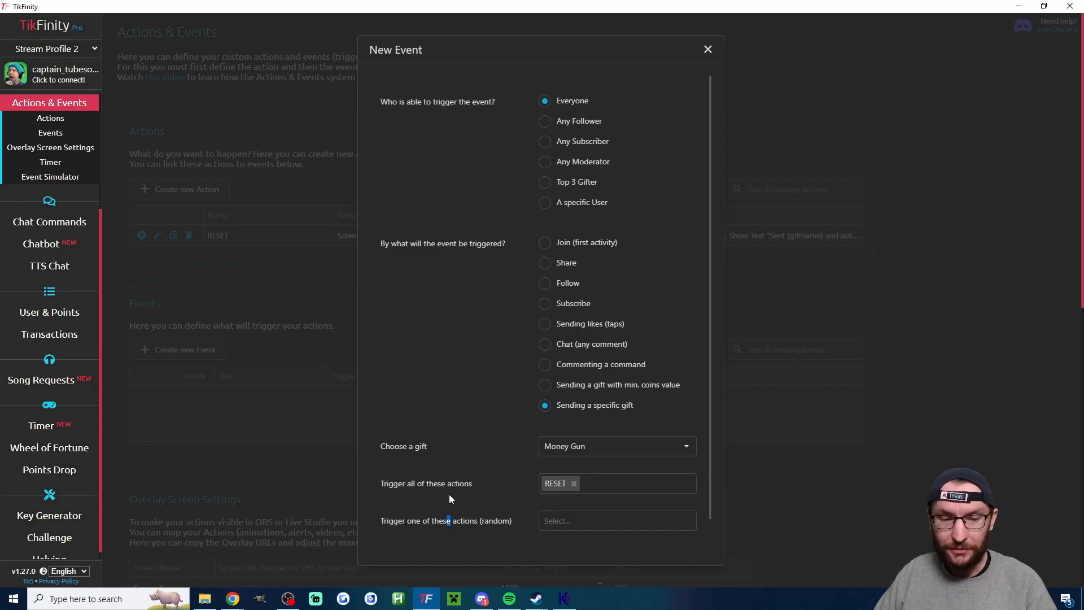
scroll(460, 474, down, 1)
click(483, 536)
- Save the Money Gun event and check the maximum queue length of Screen 1 in the overlay screen settings
scroll(499, 429, down, 4)
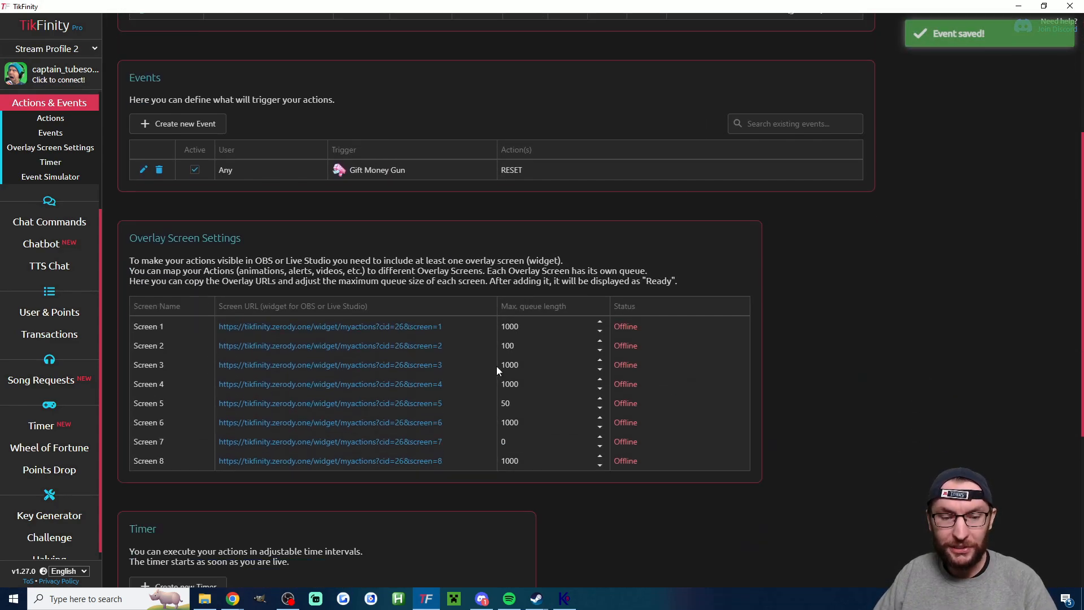
drag(527, 327, 503, 322)
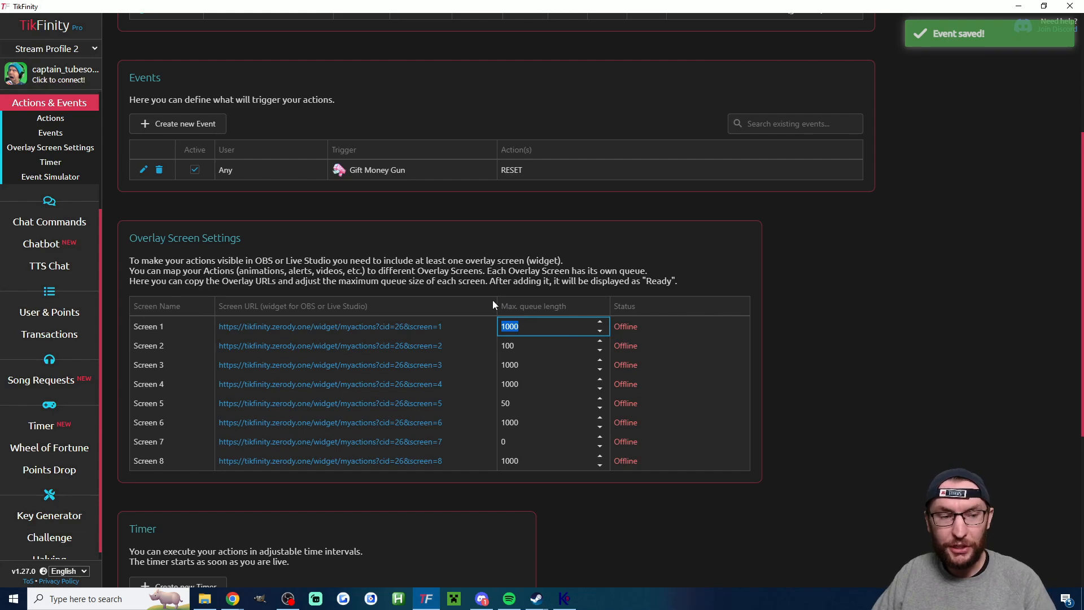
click(618, 253)
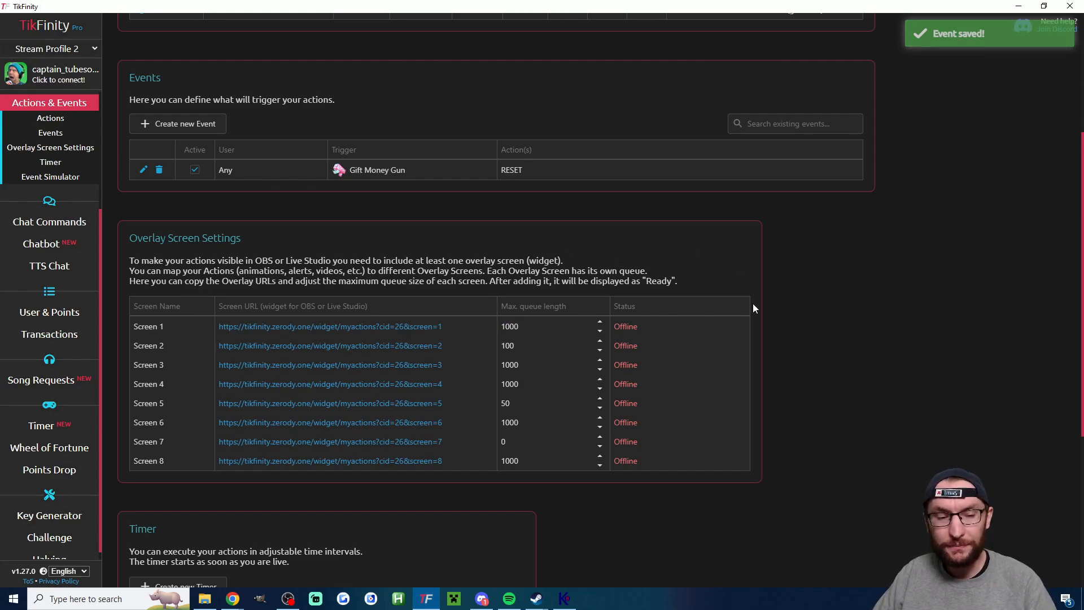
- Choose the Money Gun gift in the Event Simulator
scroll(753, 305, down, 5)
click(305, 495)
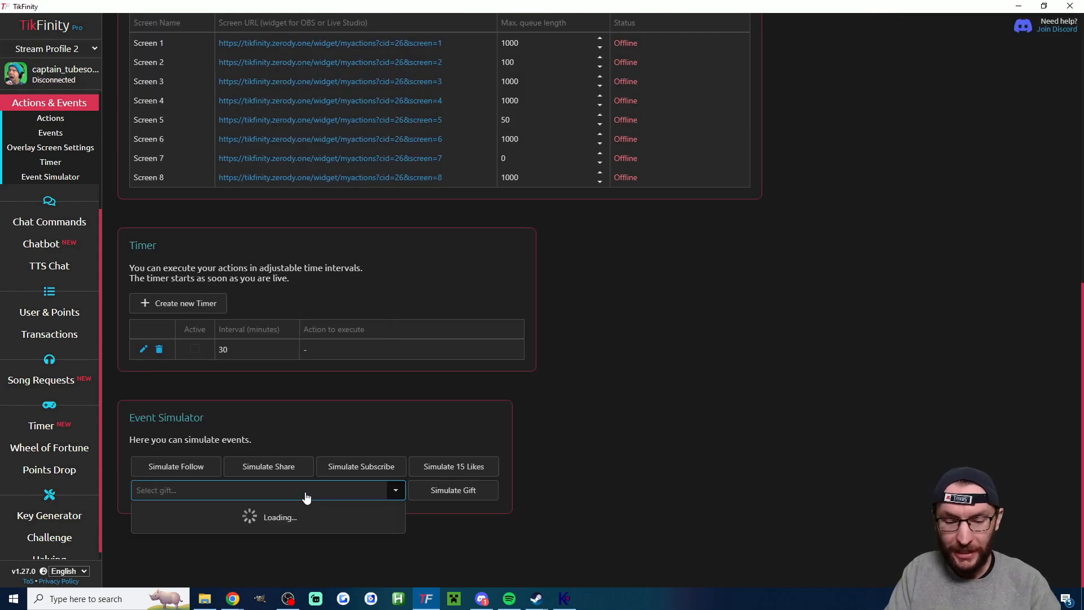
text(money g)
click(205, 510)
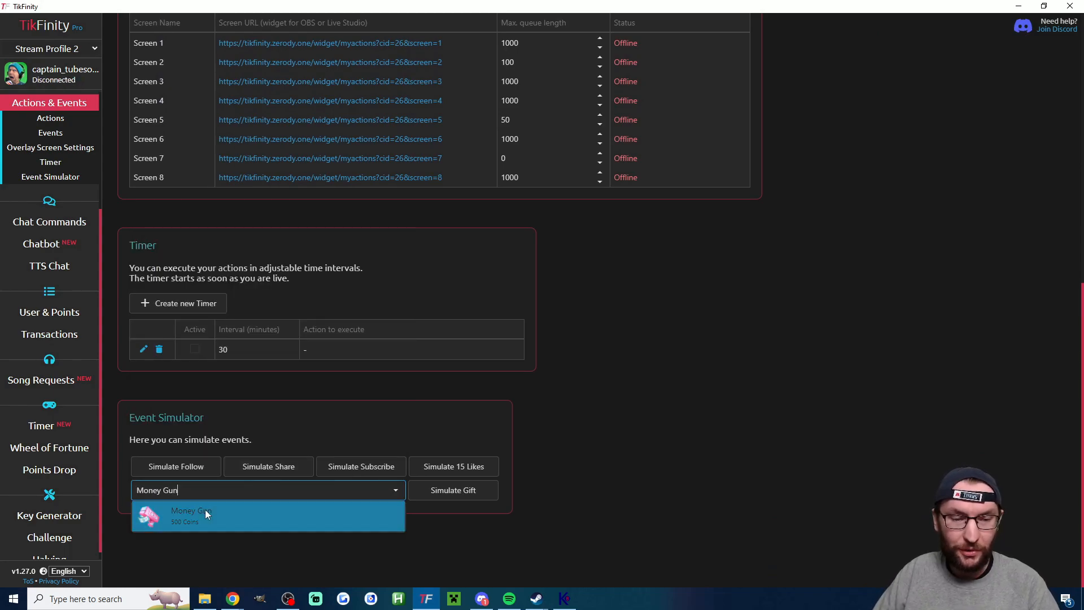
scroll(583, 293, up, 9)
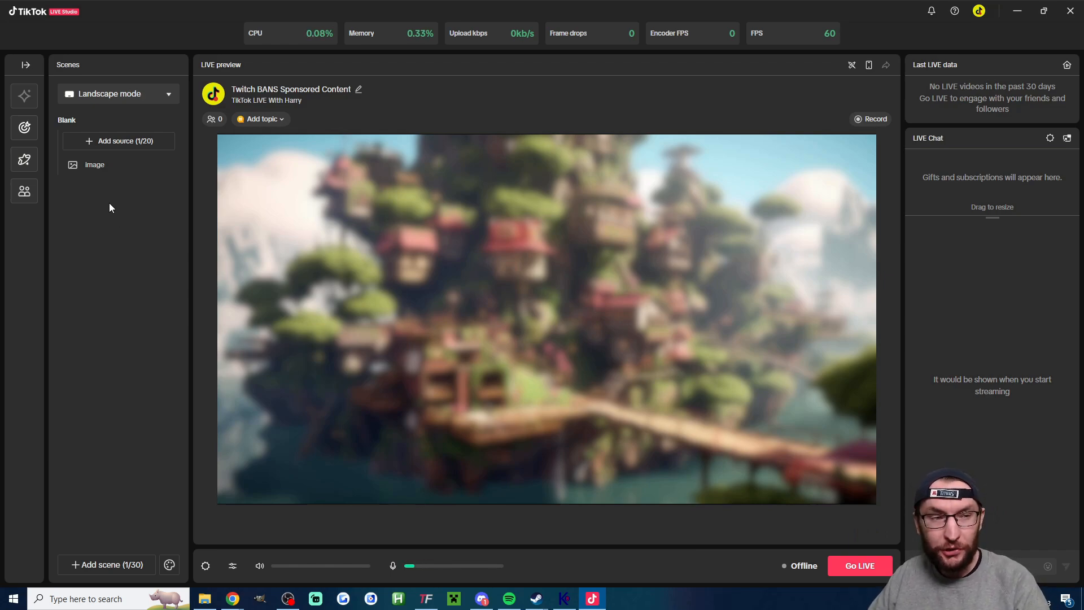
- In TikTok LIVE Studio, start adding a link source and enter the copied Screen 1 overlay URL
click(109, 144)
click(367, 223)
click(734, 476)
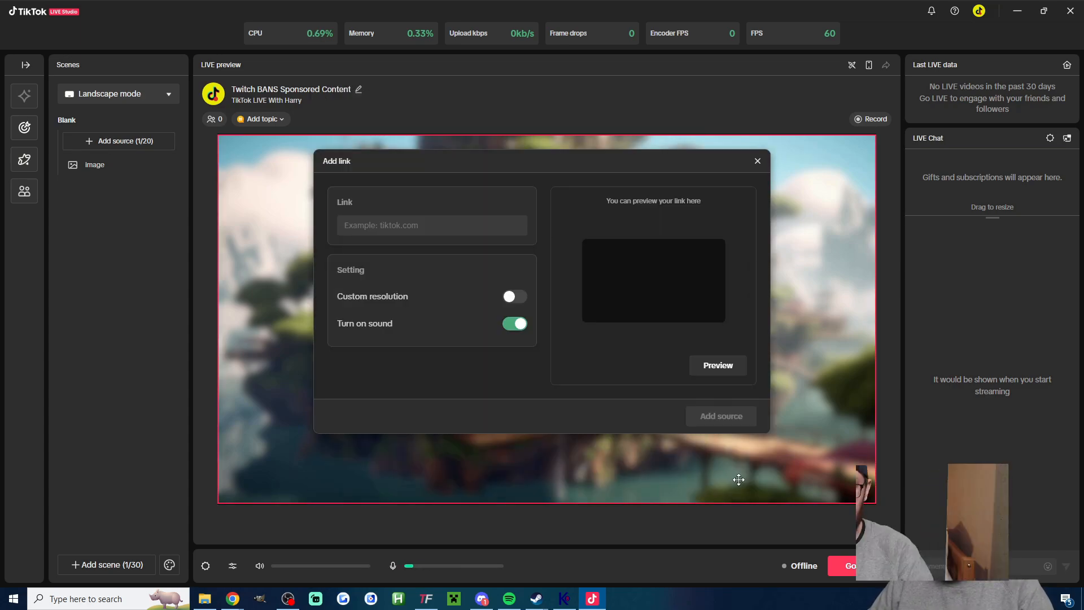
click(392, 225)
key(ctrl+v)
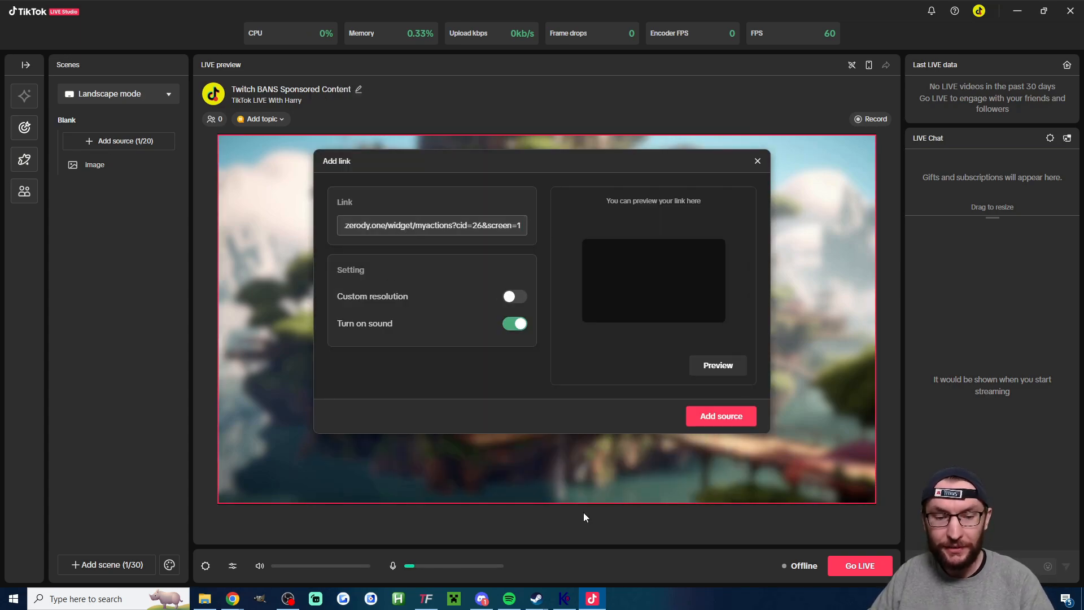
- Switch to TikFinity to check the Screen 1 URL in the overlay screen settings, and return to TikTok LIVE Studio
click(426, 598)
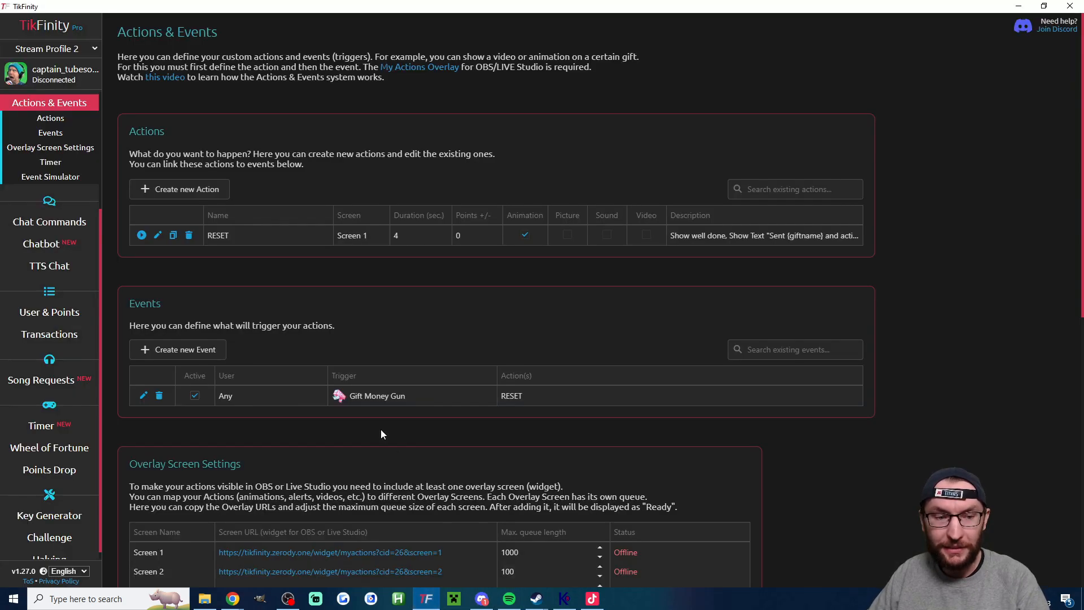
scroll(322, 307, down, 5)
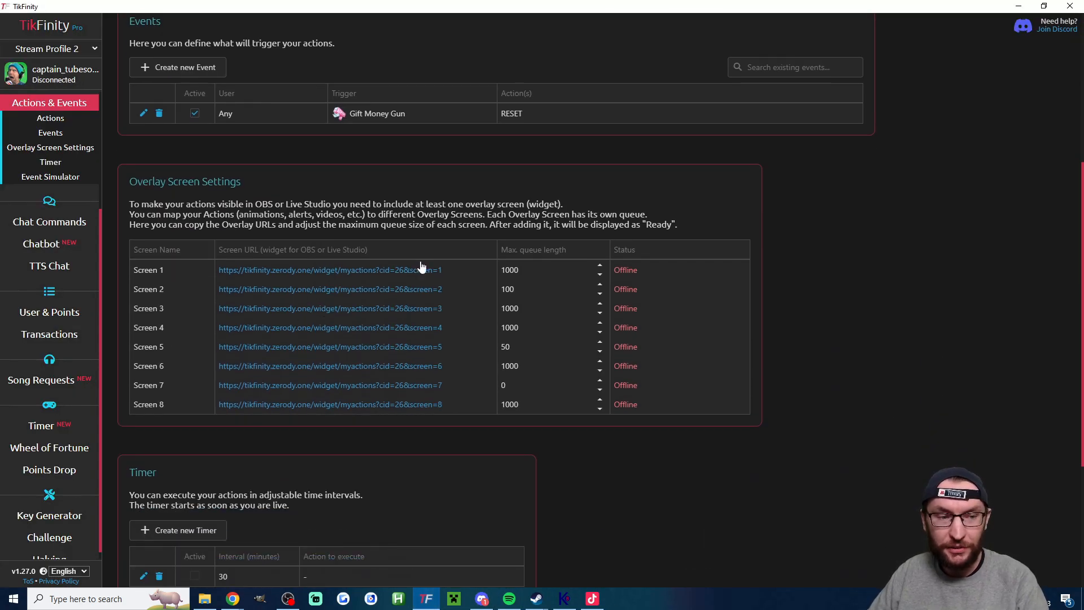
key(alt+Tab)
- Enable a custom resolution for the link, set its height to 400, and add the source
click(514, 297)
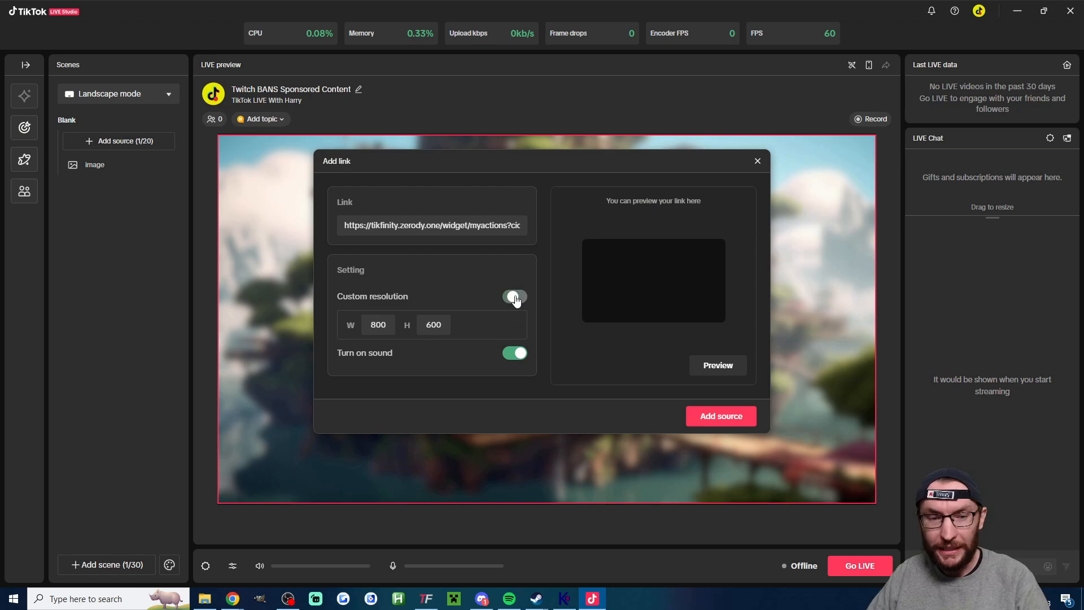
double_click(446, 324)
text(400)
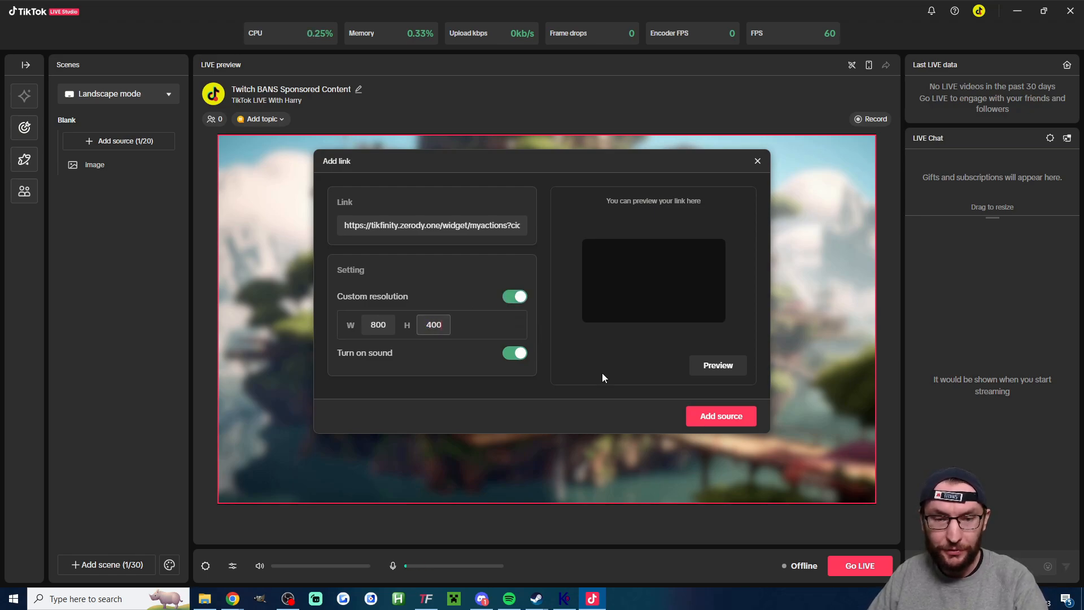
click(720, 415)
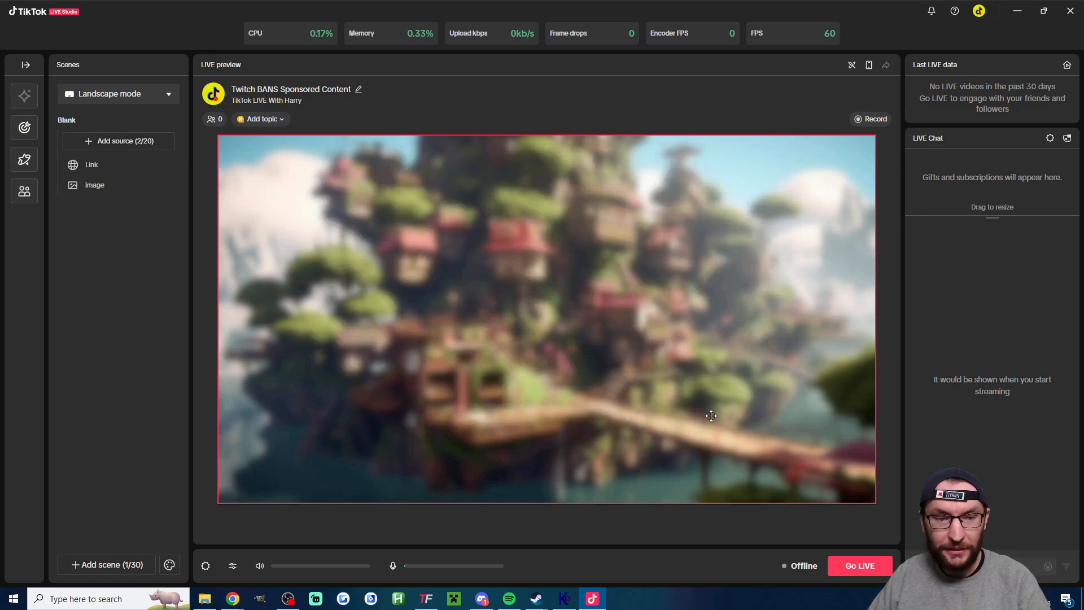
- Move the Link source to the horizontal centre of the preview, about 94 px below its top edge, and minimize TikTok LIVE Studio
click(96, 166)
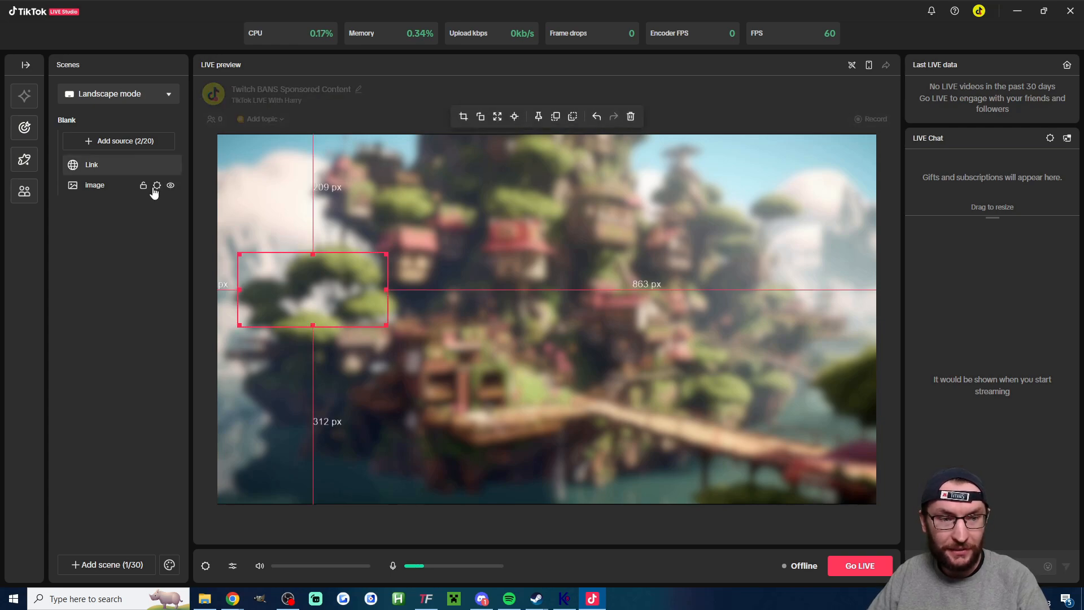
drag(312, 293, 544, 235)
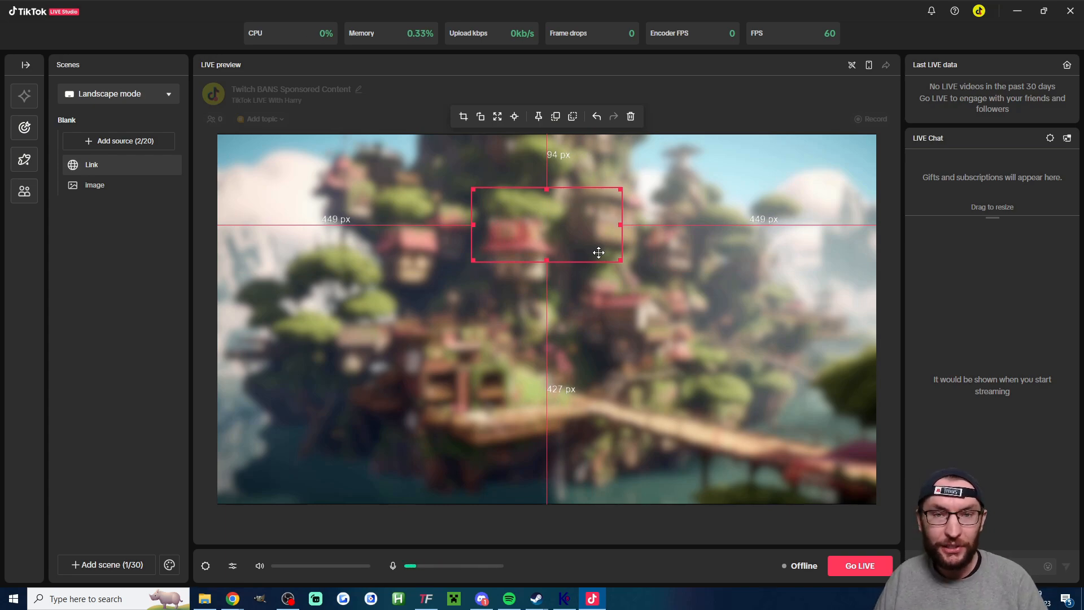
click(1020, 16)
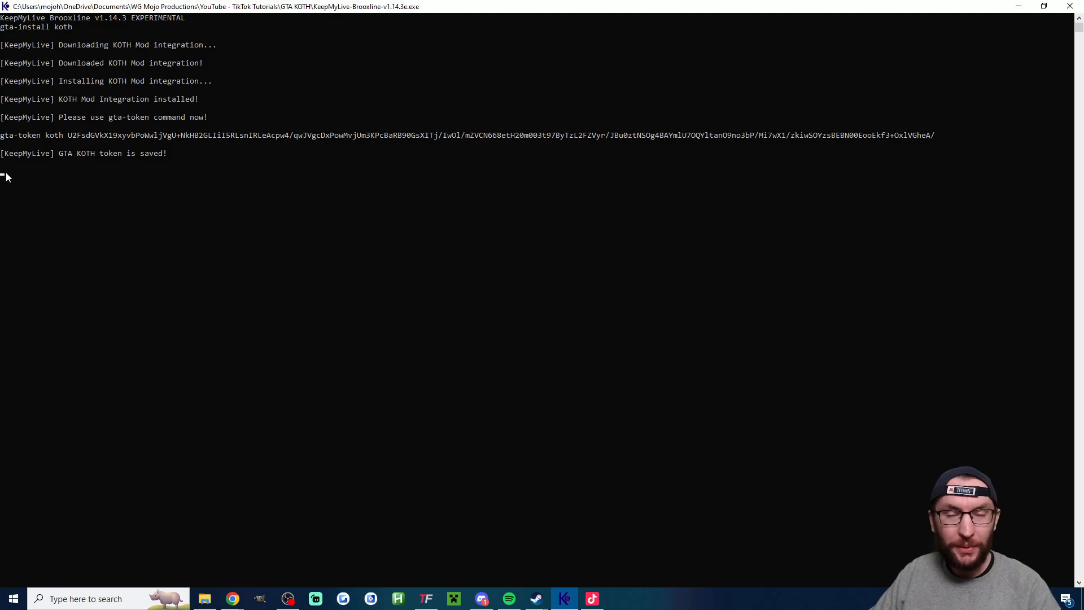
- Run the command gstart koth in the Brooxline console
text(gstart)
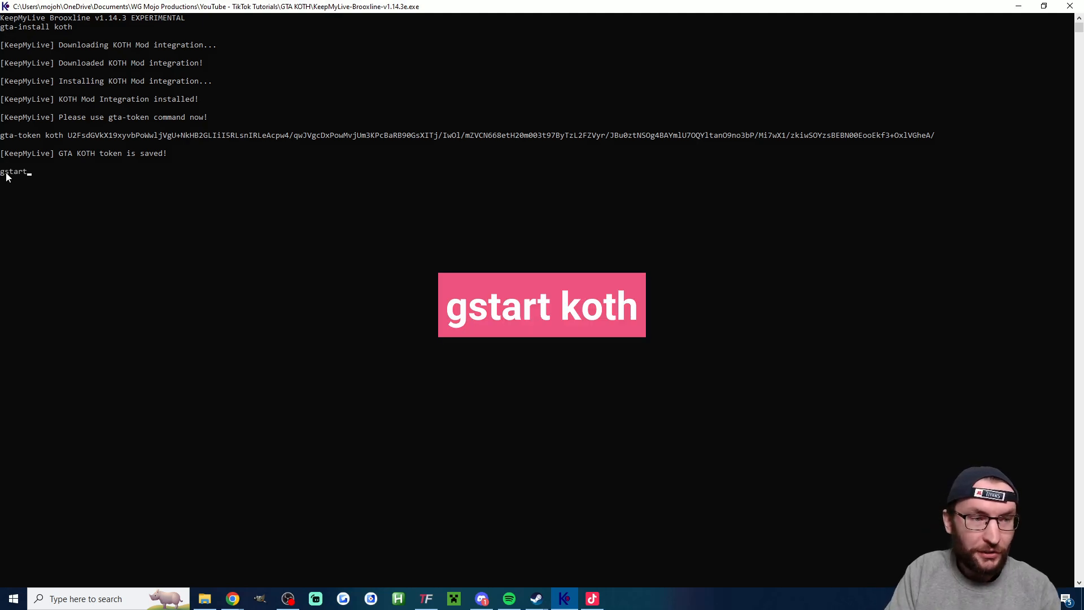
text( kioth)
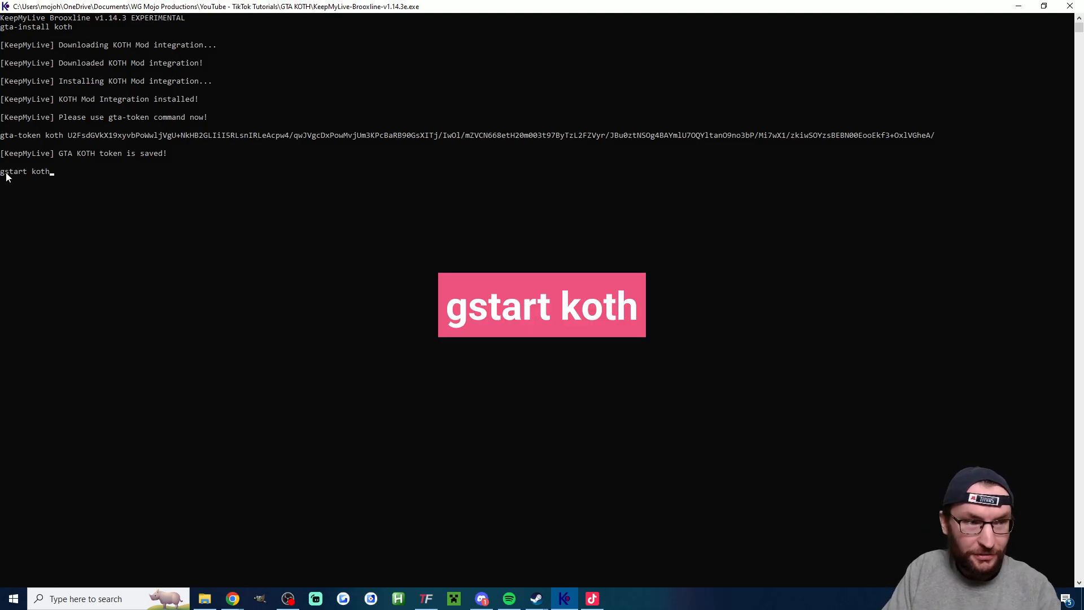
key(Return)
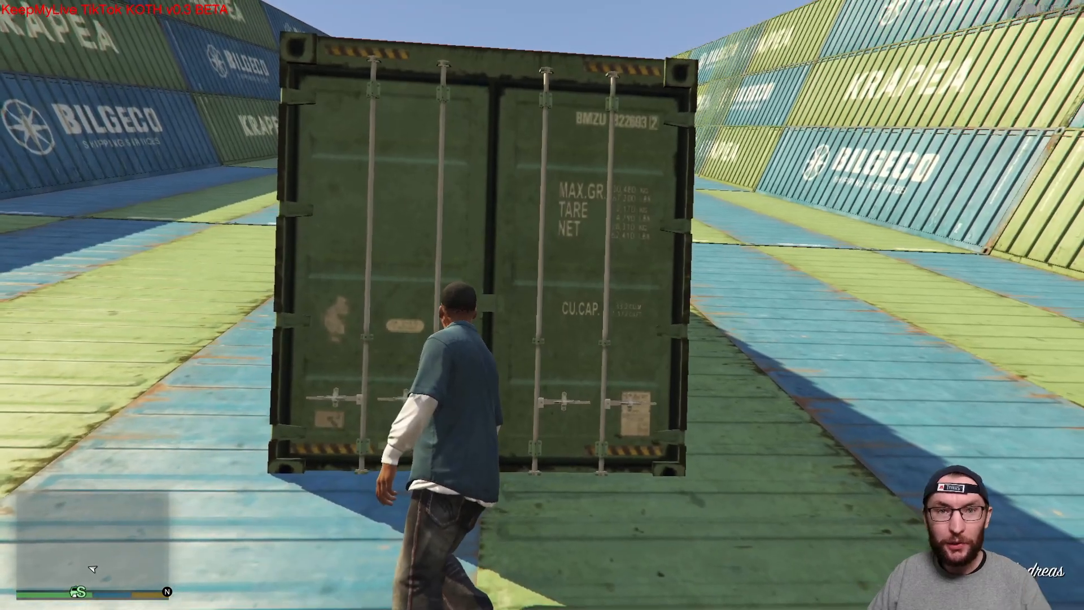
- Move the character in GTA V, and switch to TikFinity to test-run the RESET action
key(a)
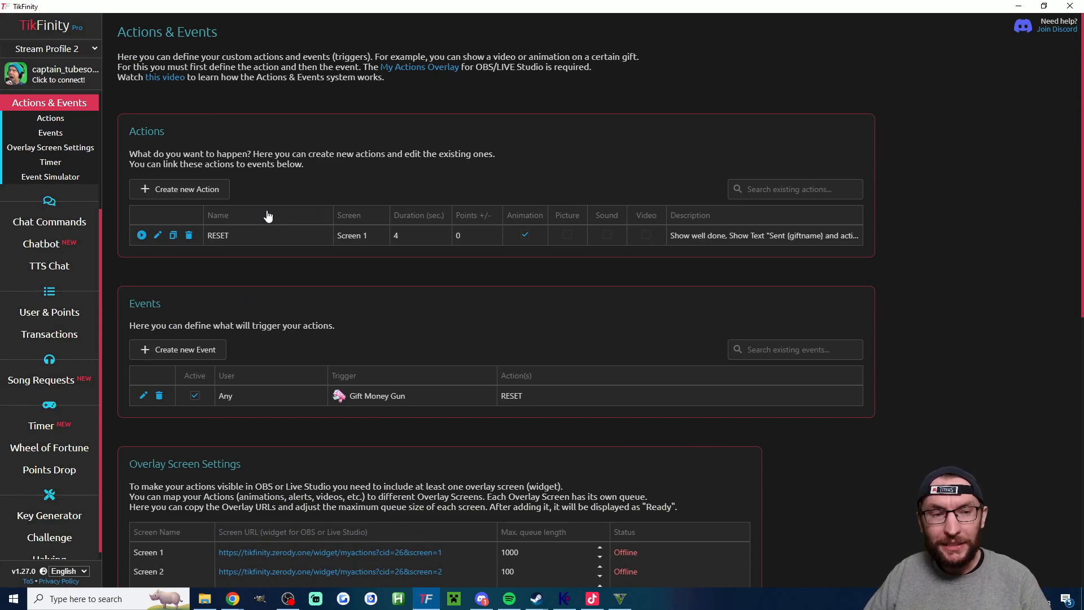
click(142, 235)
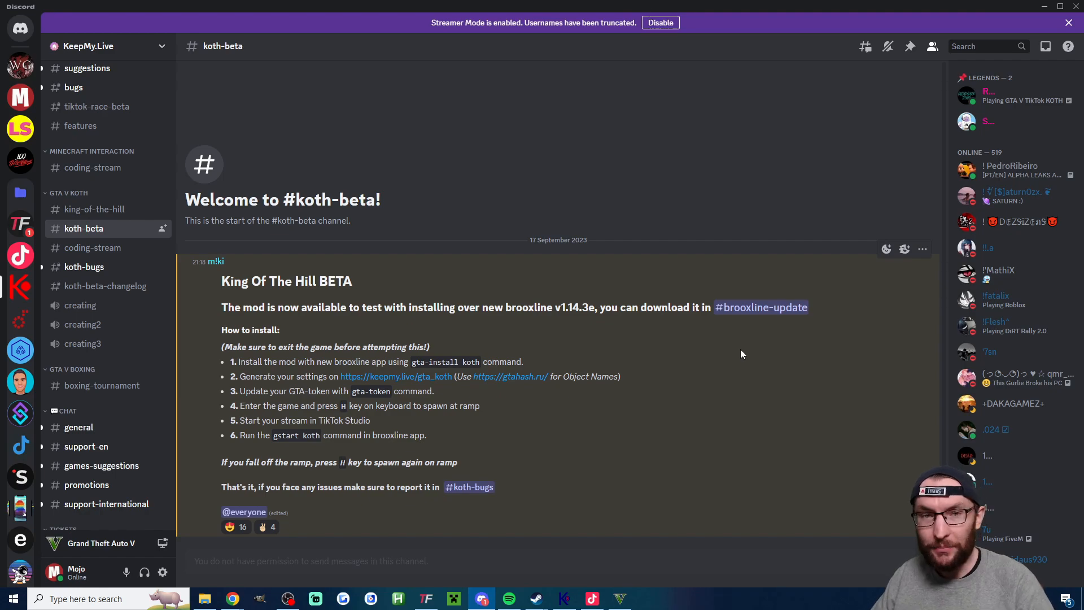
- Switch to Chrome to view the KeepMyLive GTA 5 Mods page
click(233, 598)
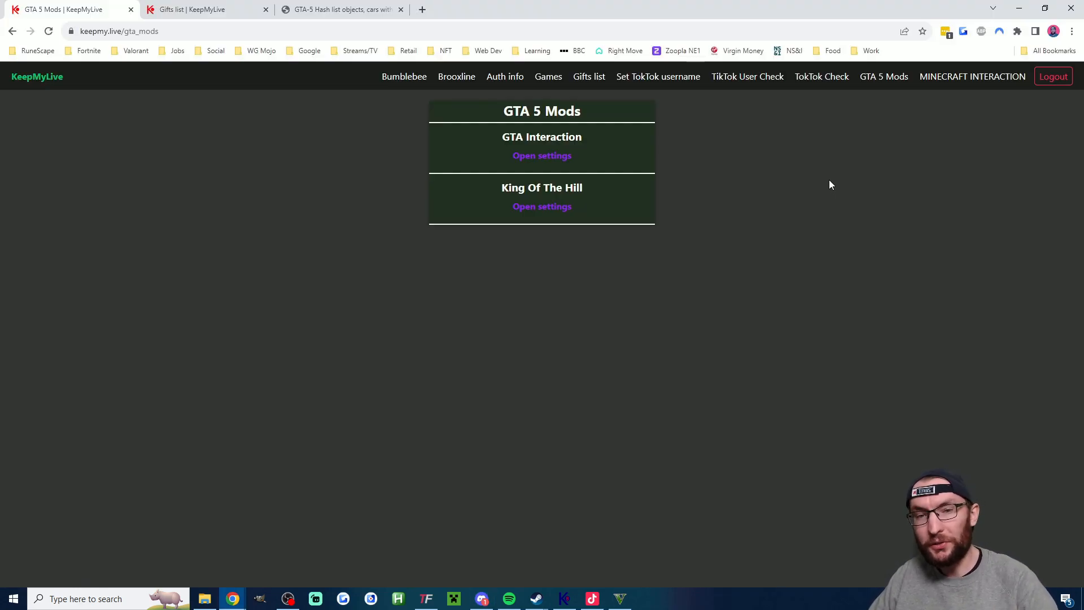